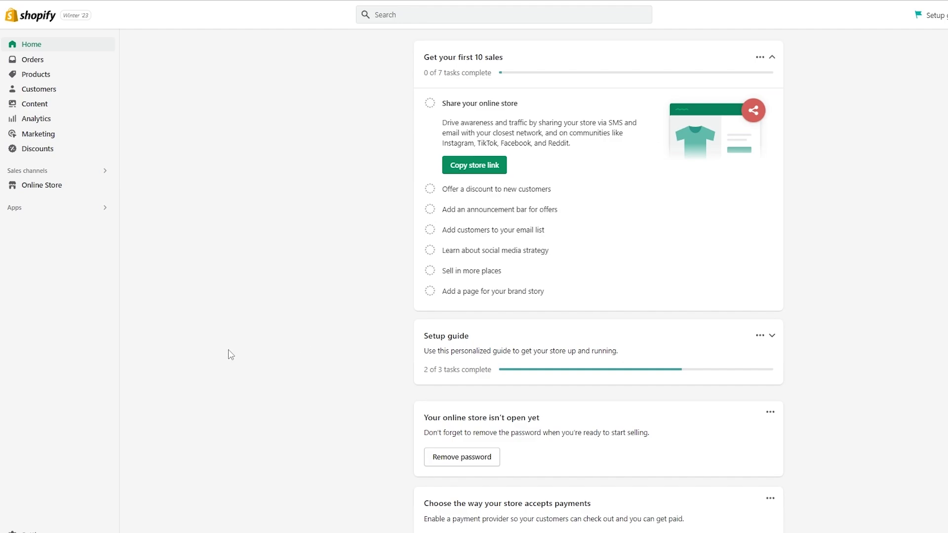
Step: Search the Shopify App Store for "Facebook & Instagram" and open the listing of Meta's Facebook & Instagram app
click(86, 214)
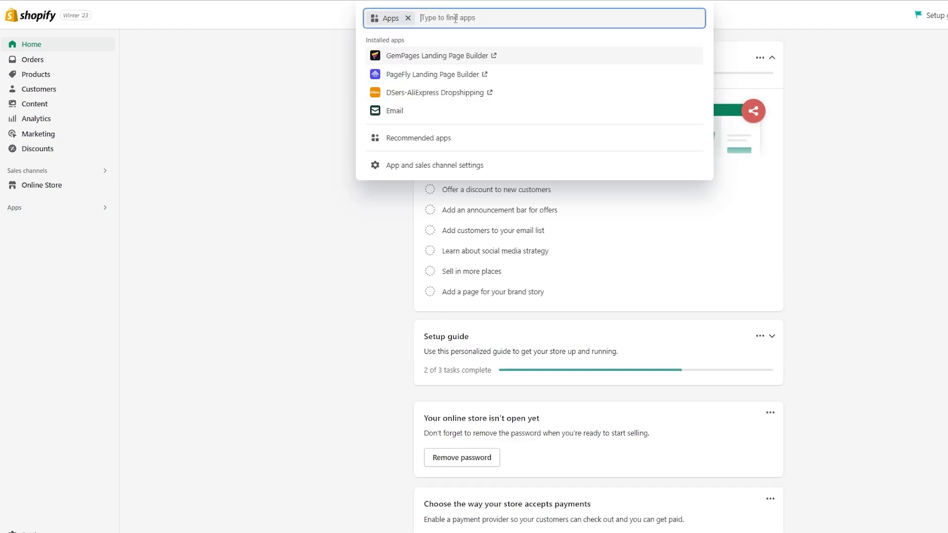
text(Facebook & Instagram)
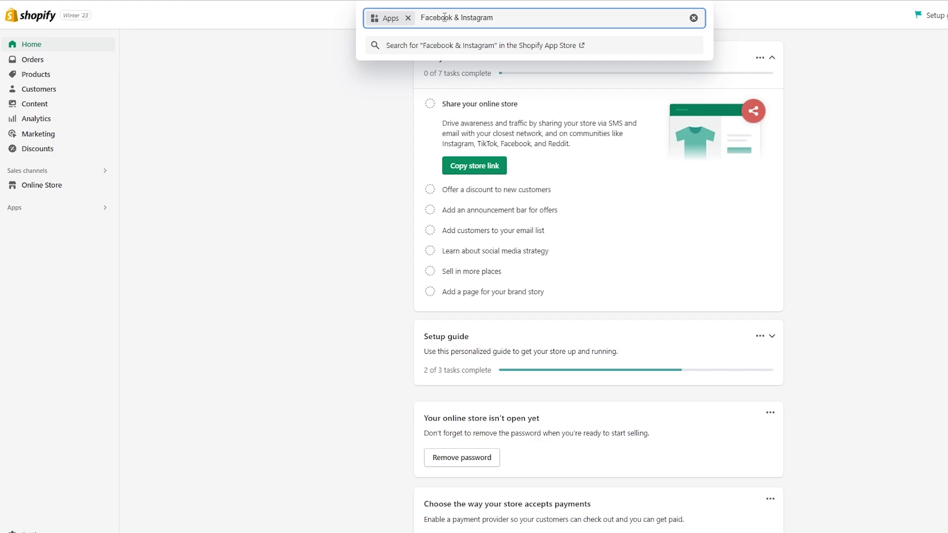
key(Return)
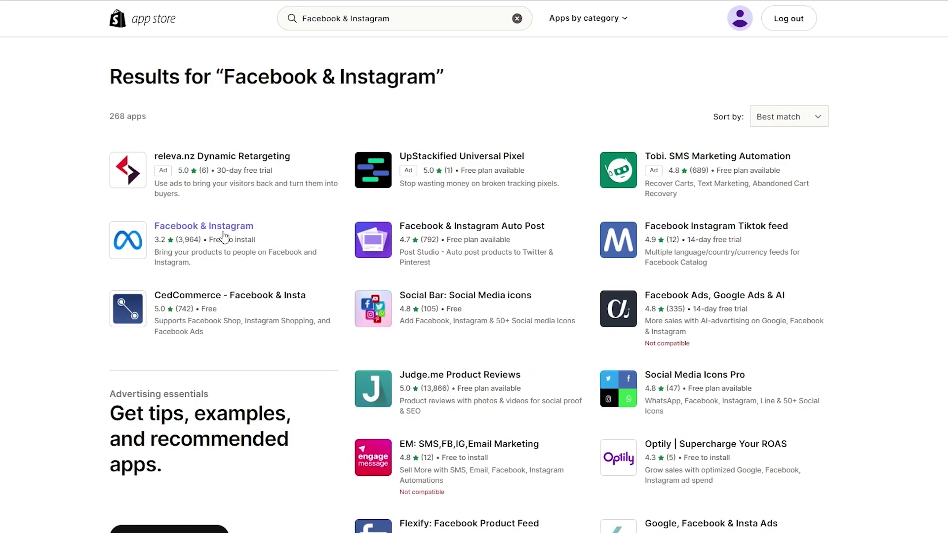
click(223, 232)
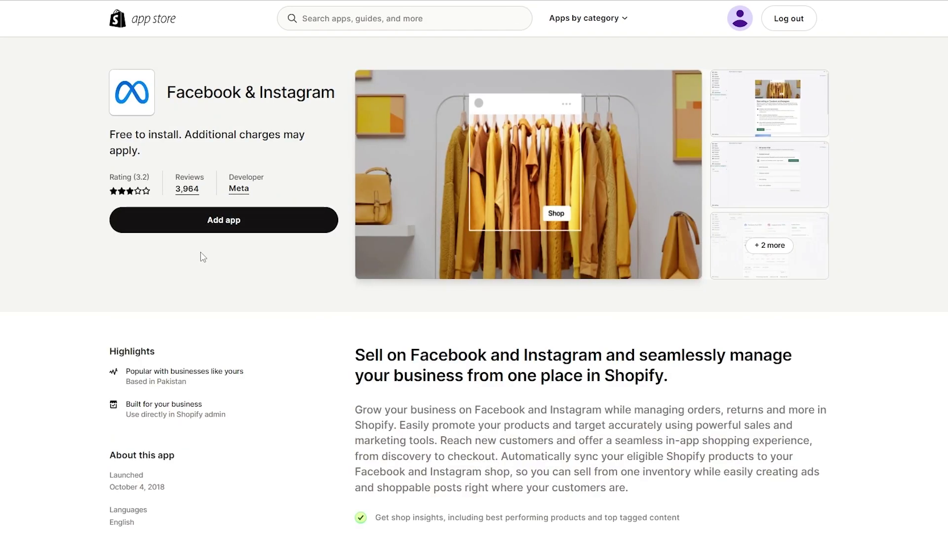
Step: Add the Facebook & Instagram app to the store as a sales channel
click(218, 230)
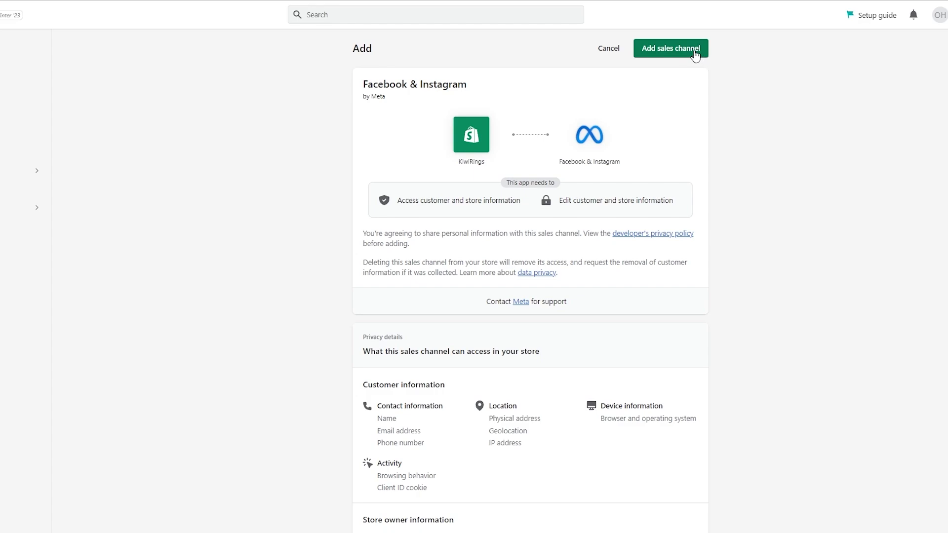
click(695, 54)
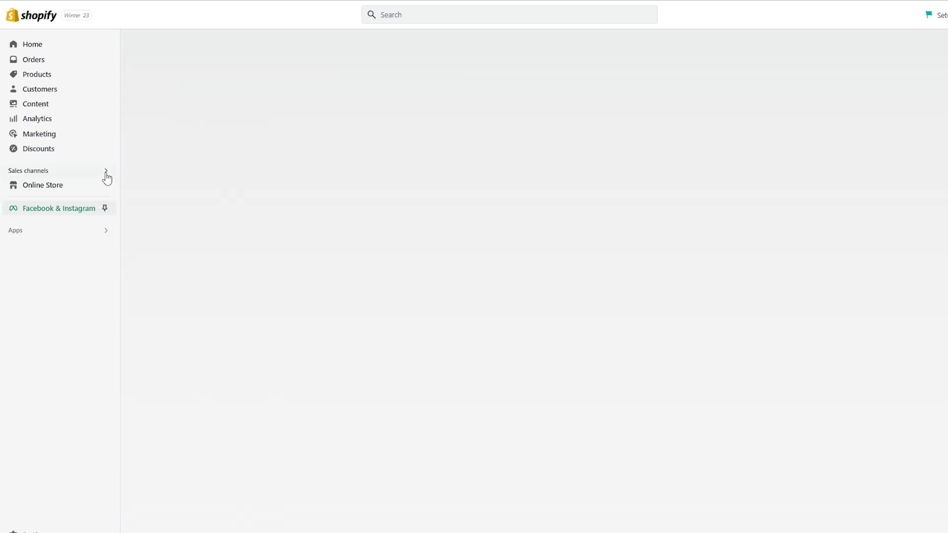
click(106, 171)
click(440, 58)
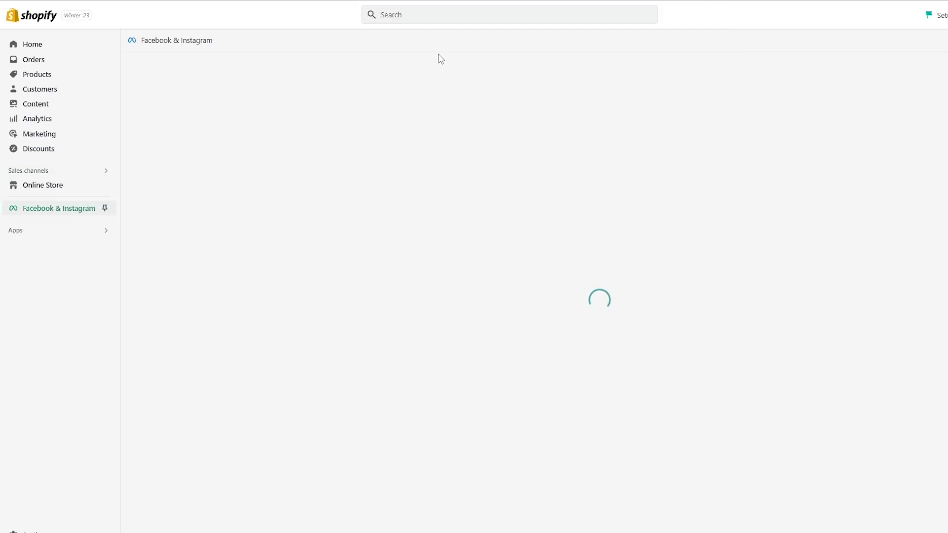
Step: Start the shop setup for selling on Facebook and Instagram
scroll(334, 266, down, 3)
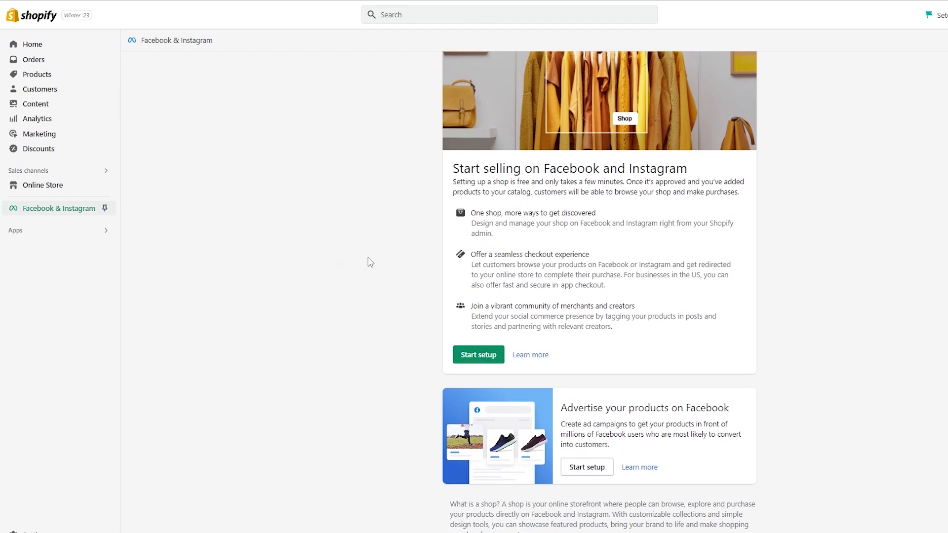
scroll(370, 261, up, 2)
scroll(787, 206, down, 1)
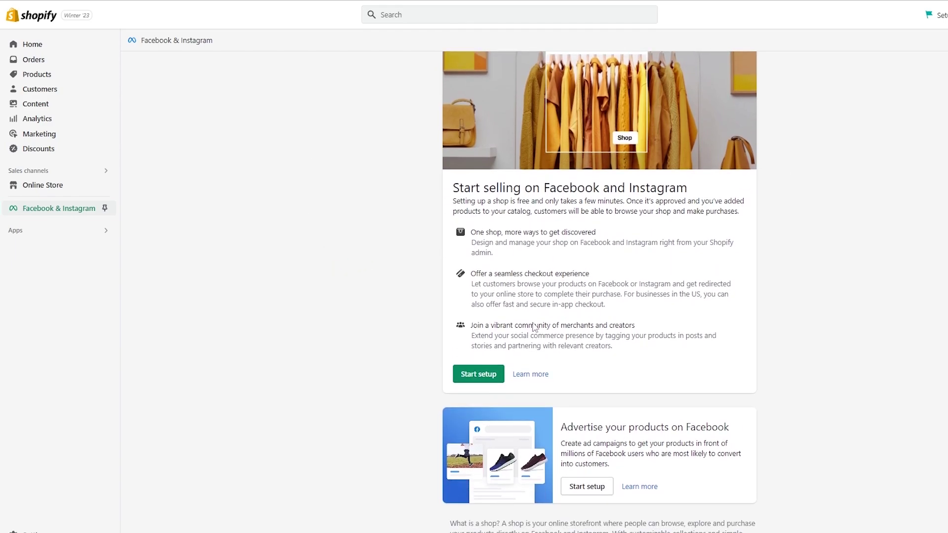
click(480, 384)
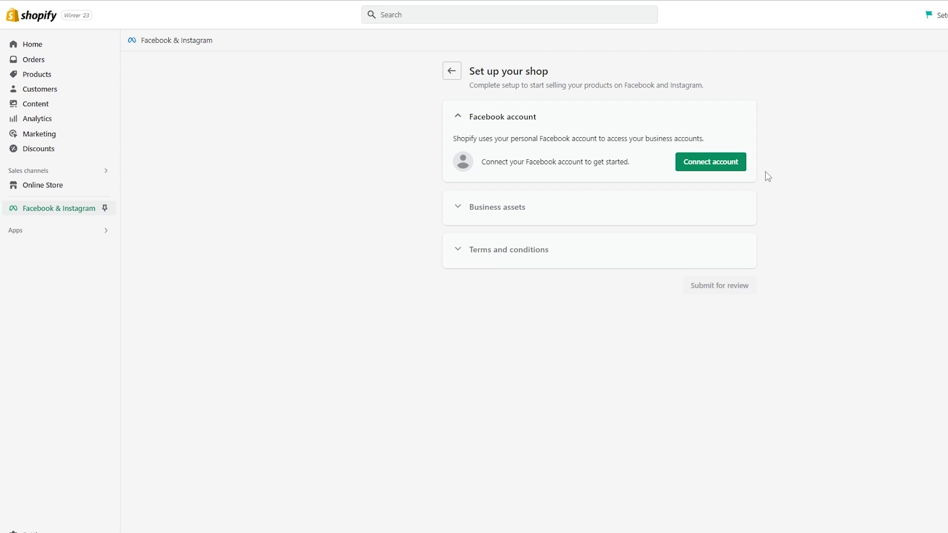
Step: Connect the Facebook account to the shop setup and confirm it in the Facebook window
click(696, 170)
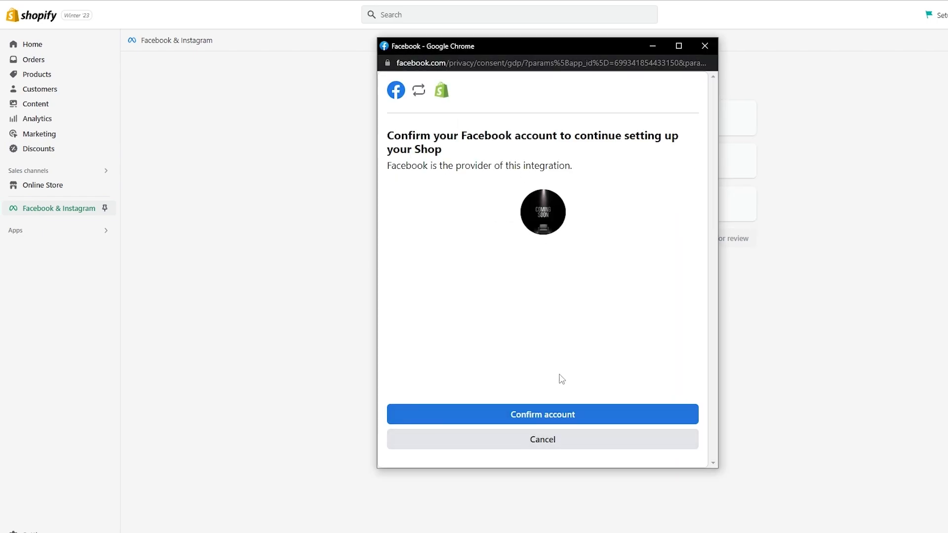
click(553, 417)
click(553, 417)
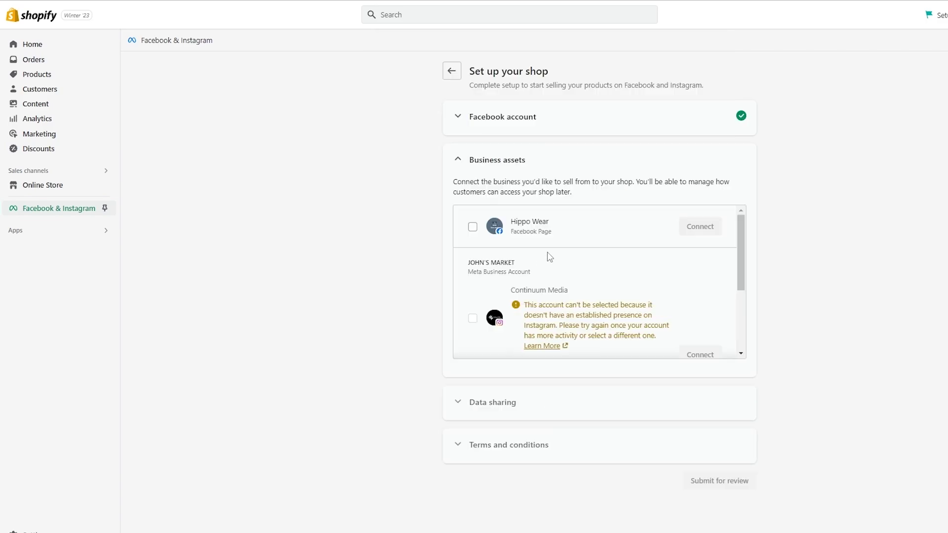
Step: Examine the business assets list for Facebook Pages and business accounts that can be connected to the shop
scroll(547, 256, down, 1)
scroll(548, 256, down, 2)
scroll(617, 296, up, 2)
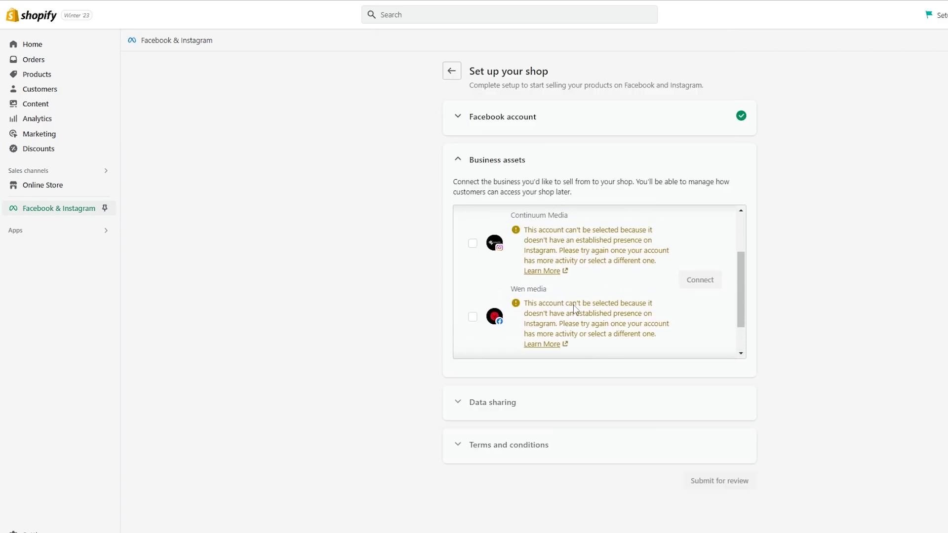
scroll(655, 318, down, 1)
scroll(641, 303, up, 1)
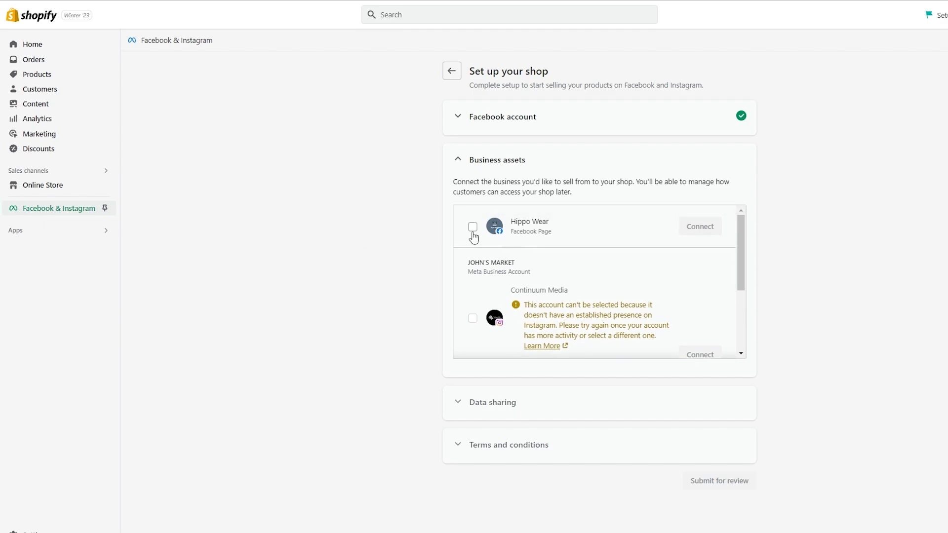
scroll(474, 242, down, 1)
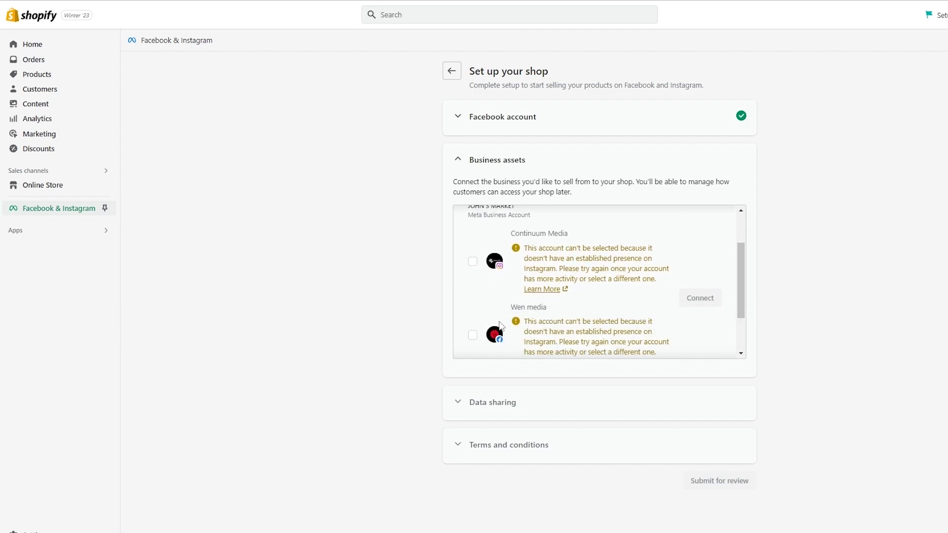
scroll(555, 286, down, 1)
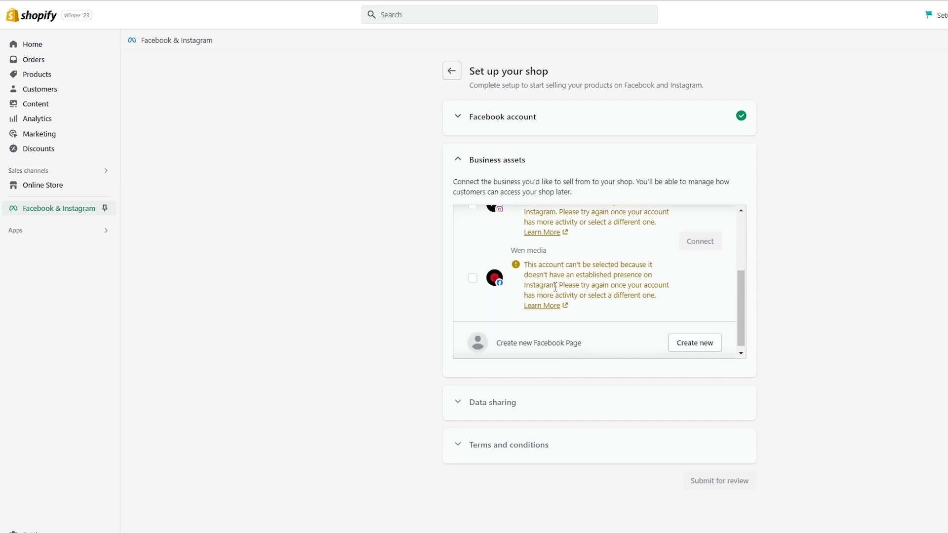
scroll(555, 287, up, 1)
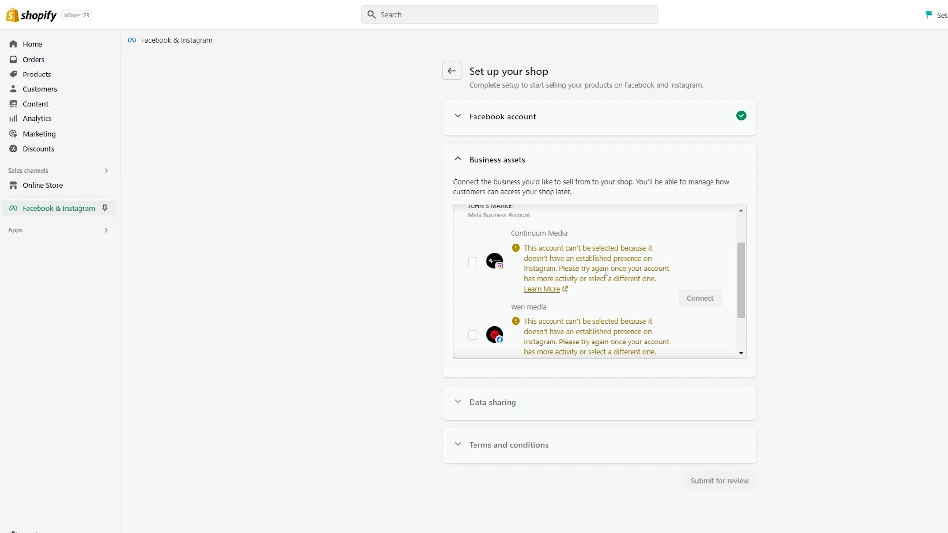
scroll(605, 277, down, 1)
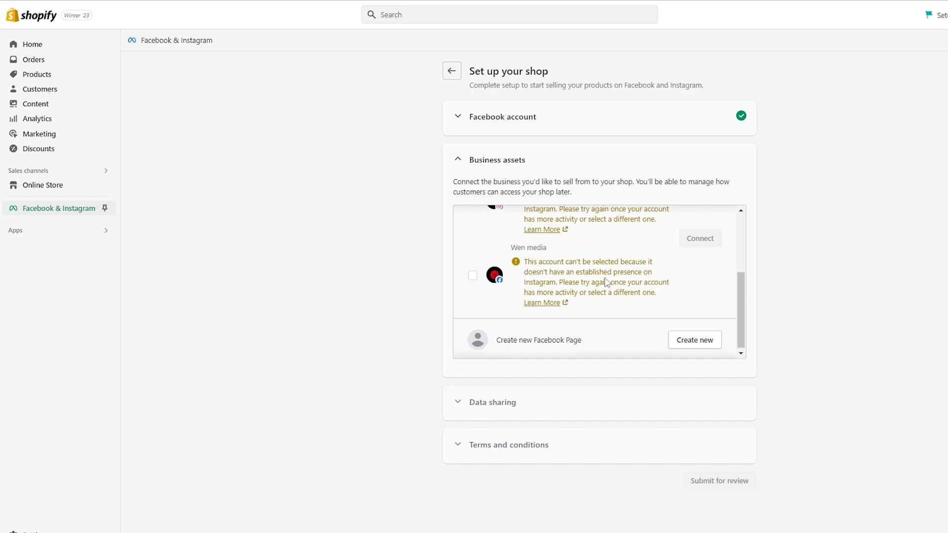
scroll(605, 280, up, 2)
scroll(648, 325, down, 2)
scroll(649, 325, up, 3)
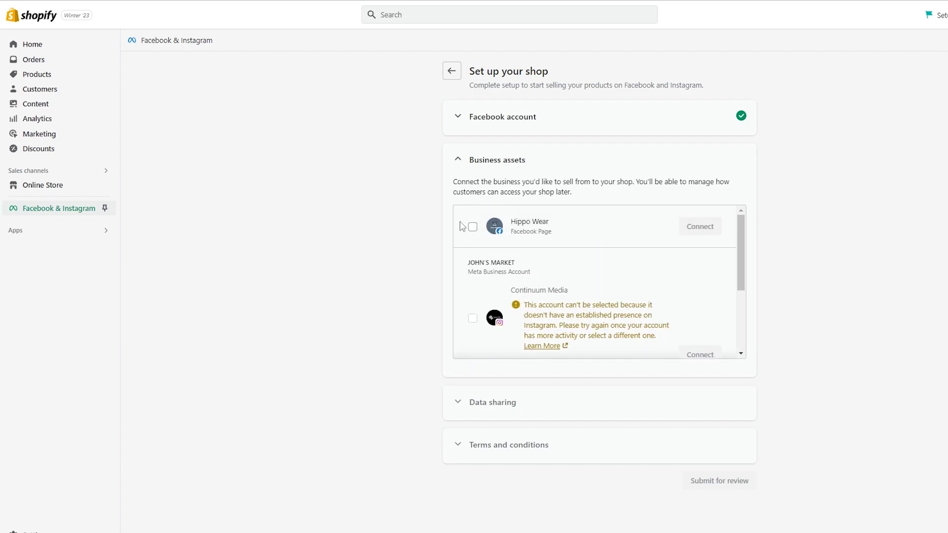
Step: Connect the Hippo Wear Facebook Page to the shop using the existing John's market business account
click(472, 226)
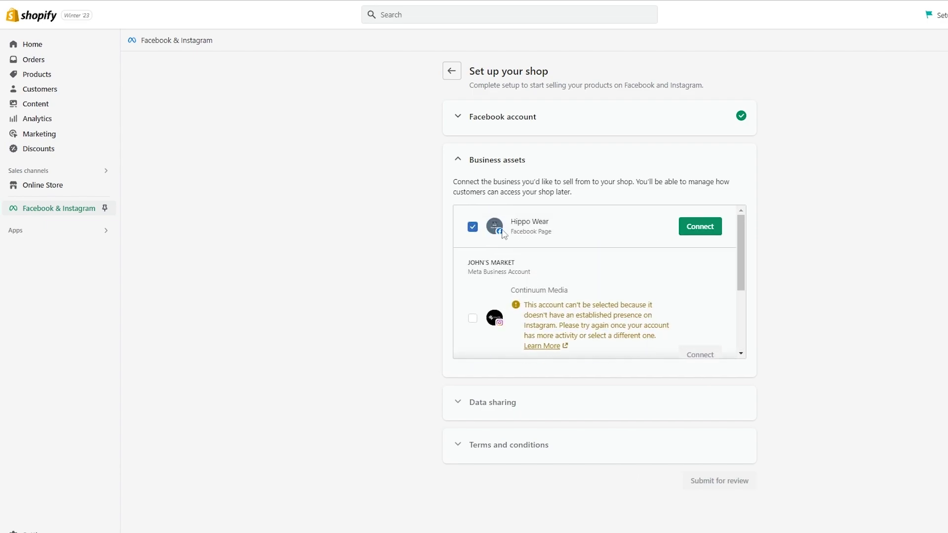
click(696, 230)
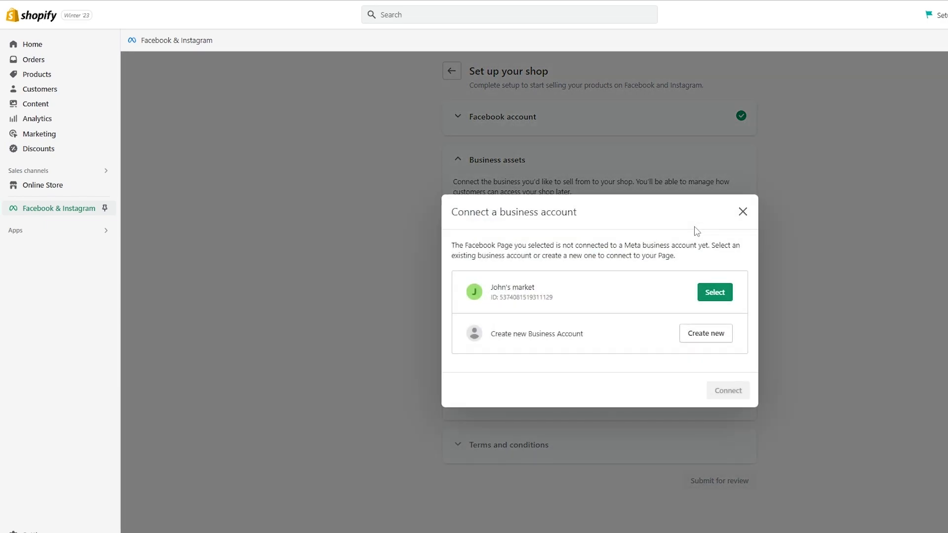
click(715, 296)
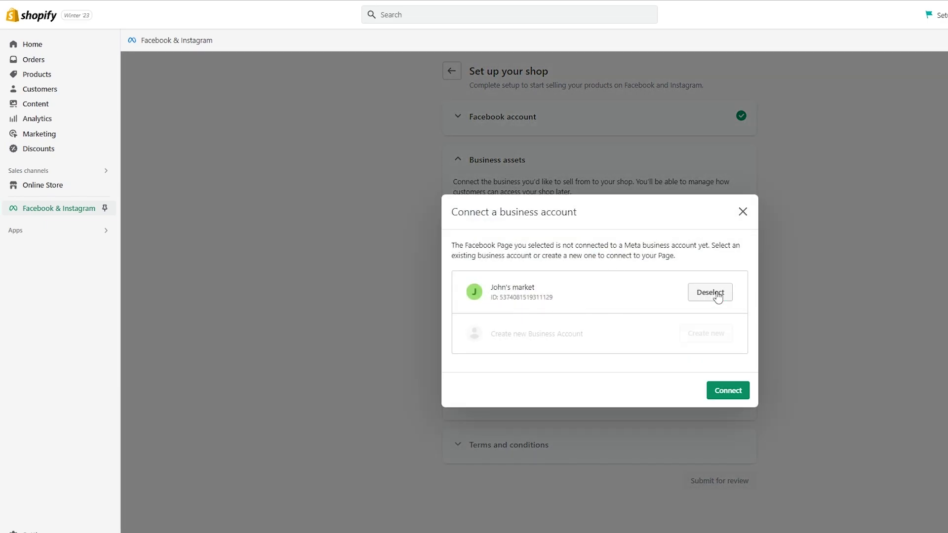
click(731, 393)
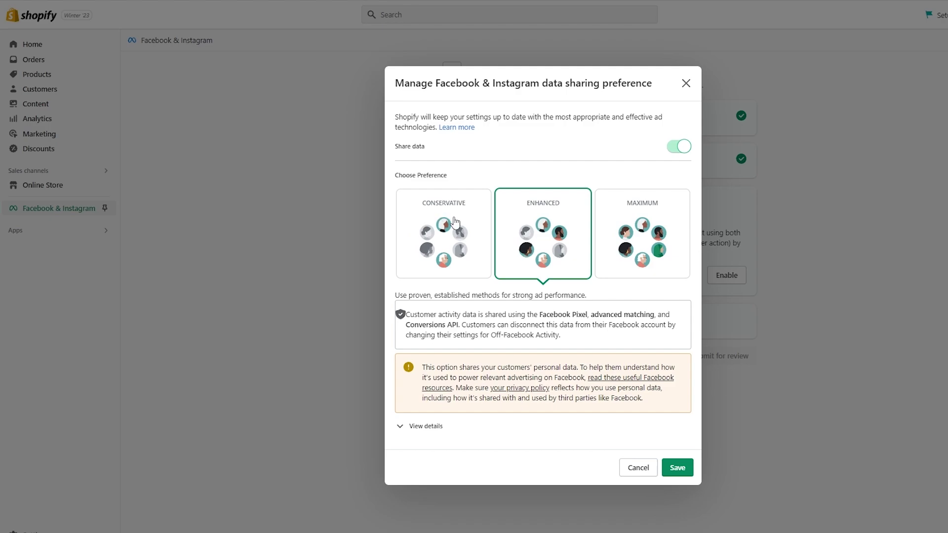
Step: Set the Facebook & Instagram data sharing preference to Maximum and save it
click(653, 242)
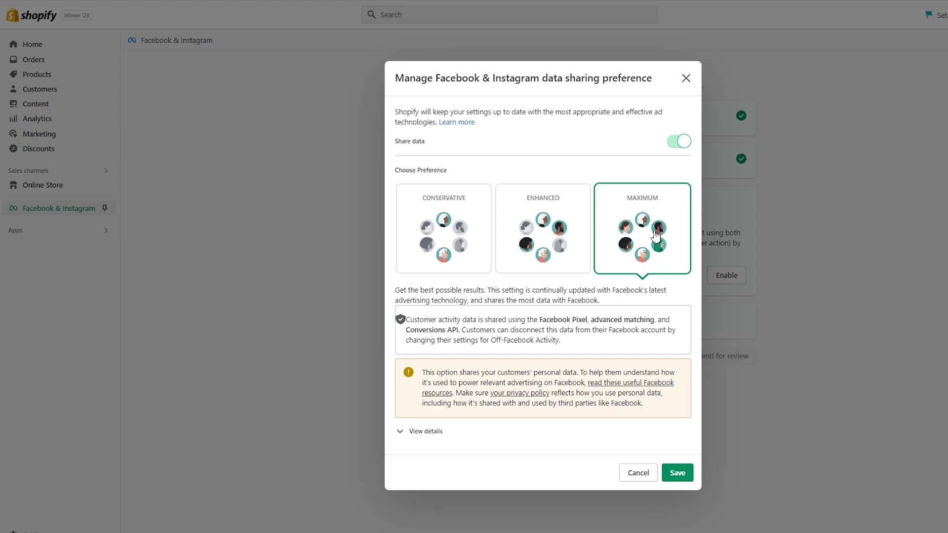
click(676, 475)
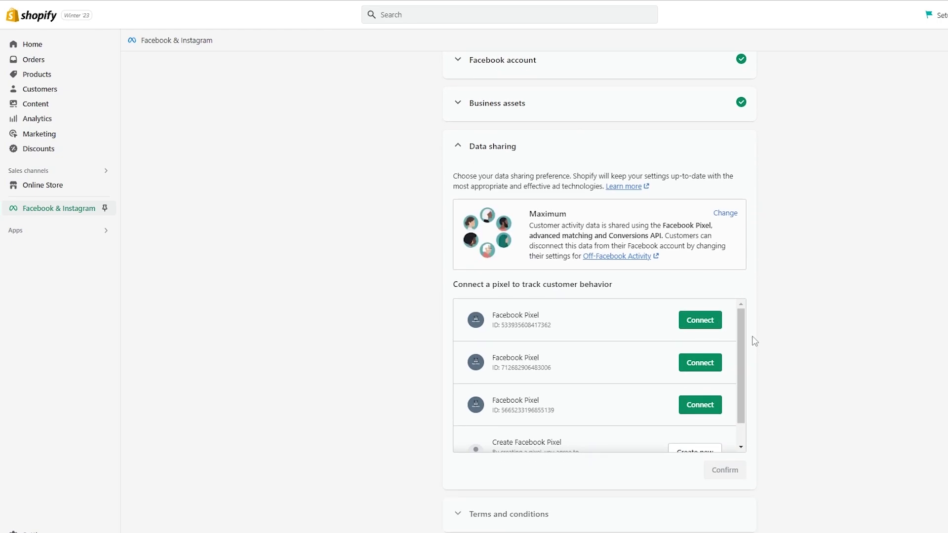
Step: Create a new Facebook pixel for tracking customer behavior instead of connecting one of the existing pixels
scroll(588, 400, down, 3)
scroll(588, 390, up, 1)
scroll(590, 382, down, 1)
scroll(516, 386, up, 2)
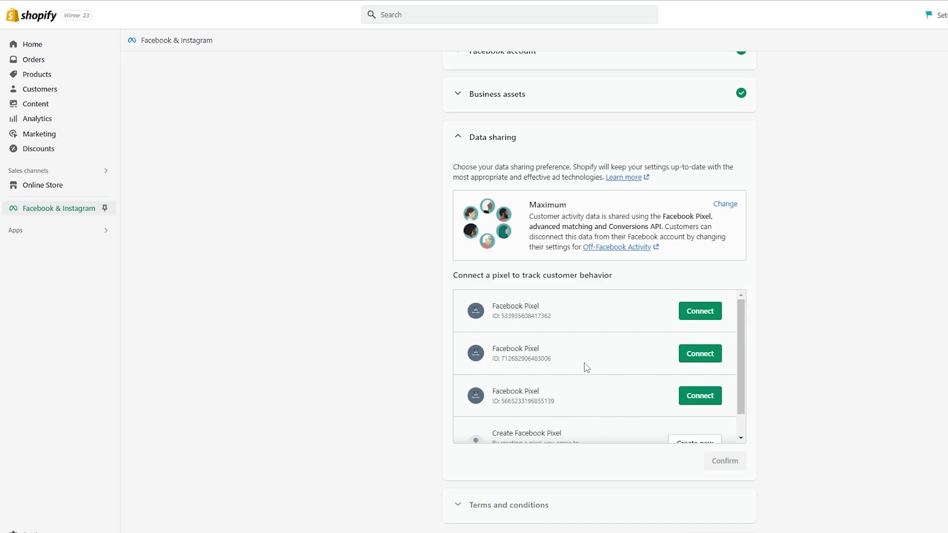
scroll(587, 368, down, 1)
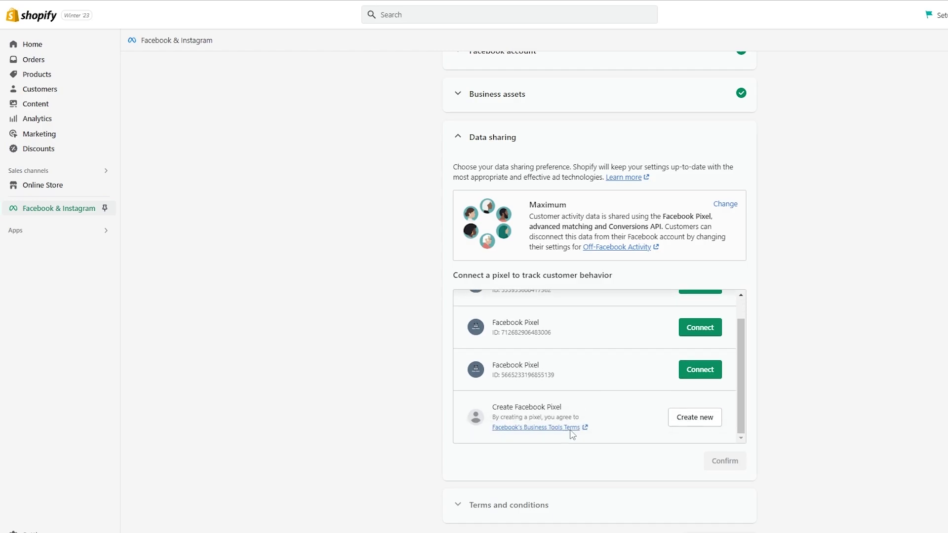
click(695, 418)
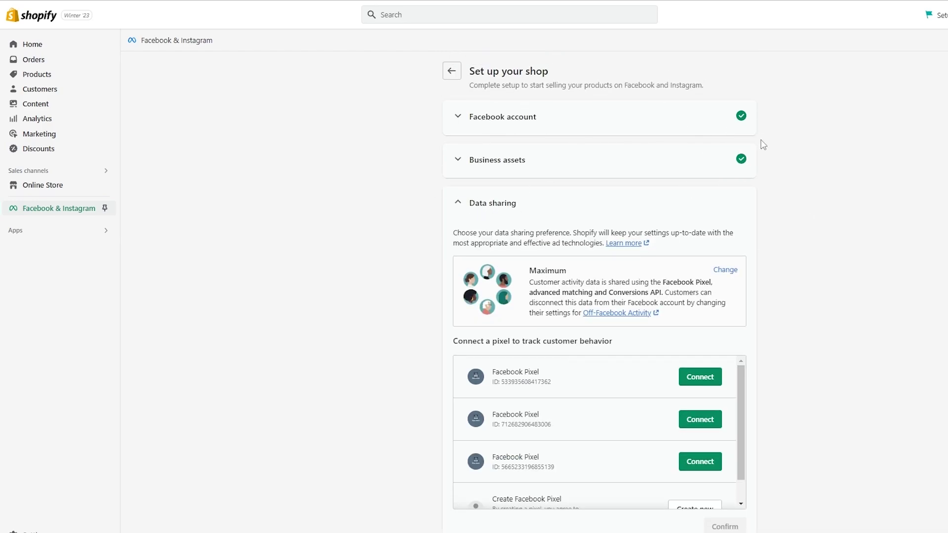
scroll(762, 145, down, 2)
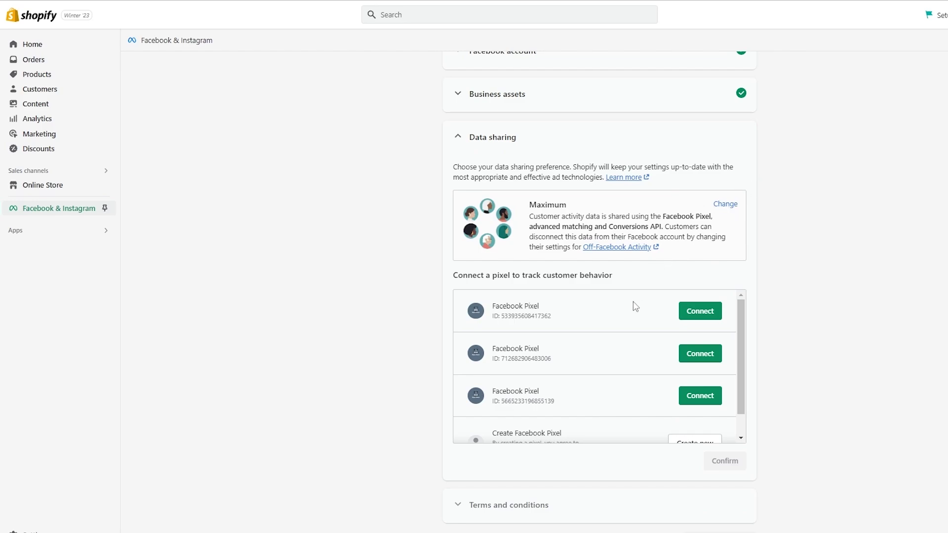
scroll(632, 304, down, 2)
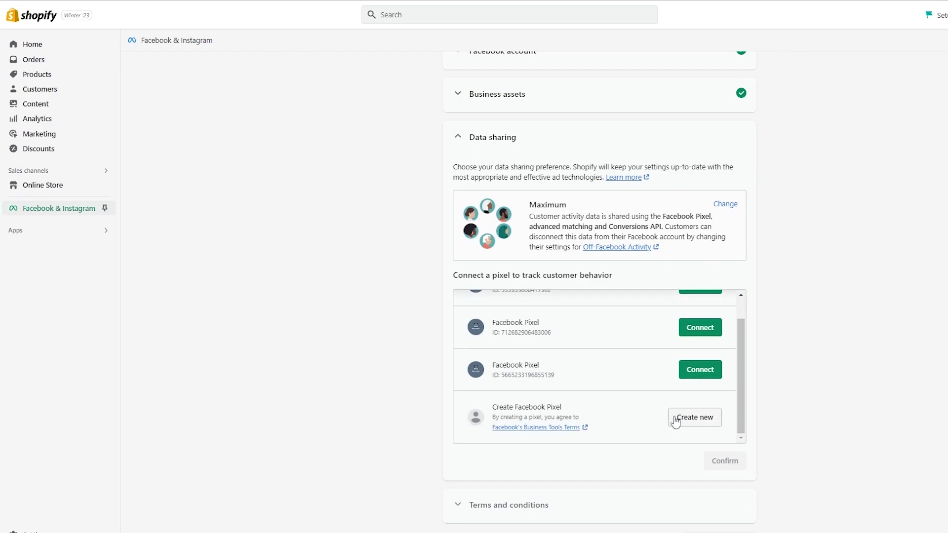
click(691, 423)
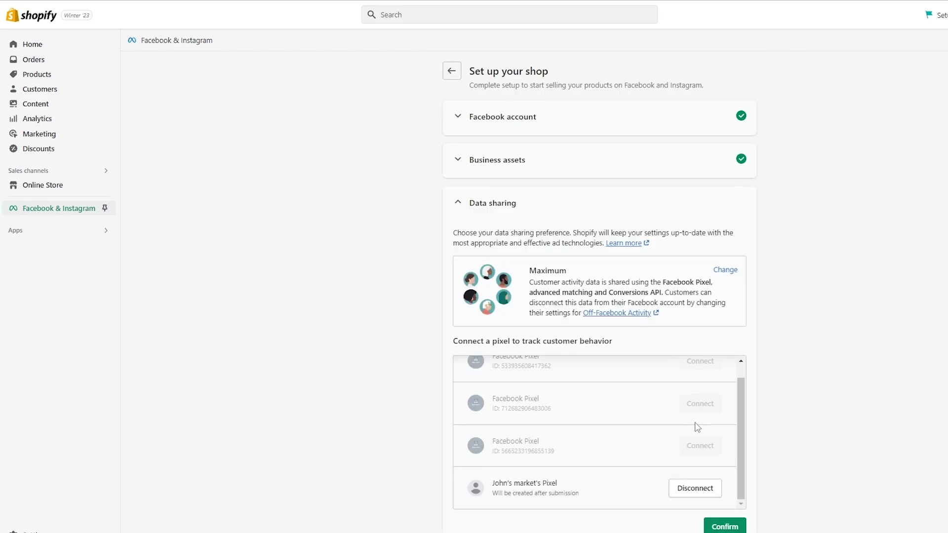
Step: Disconnect the new John's market pixel and create it again
scroll(697, 427, down, 1)
click(696, 424)
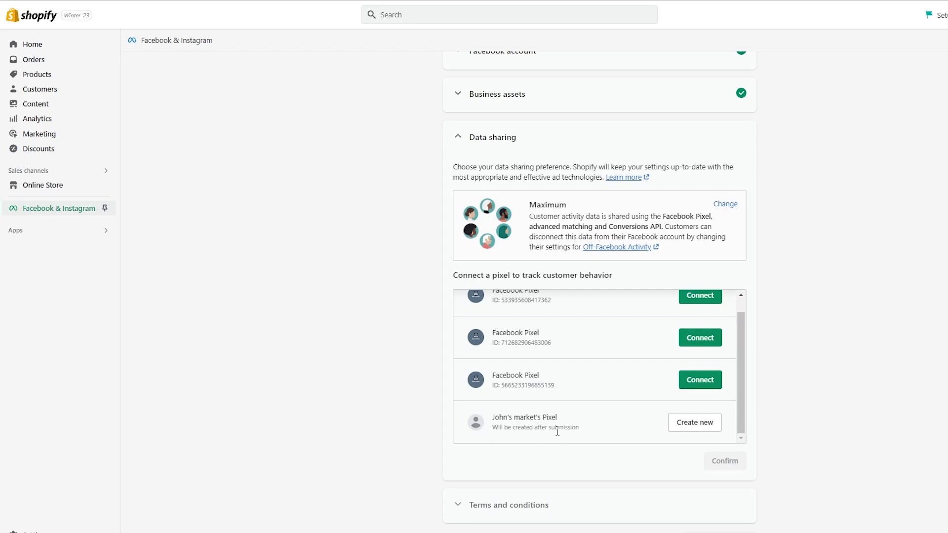
click(709, 434)
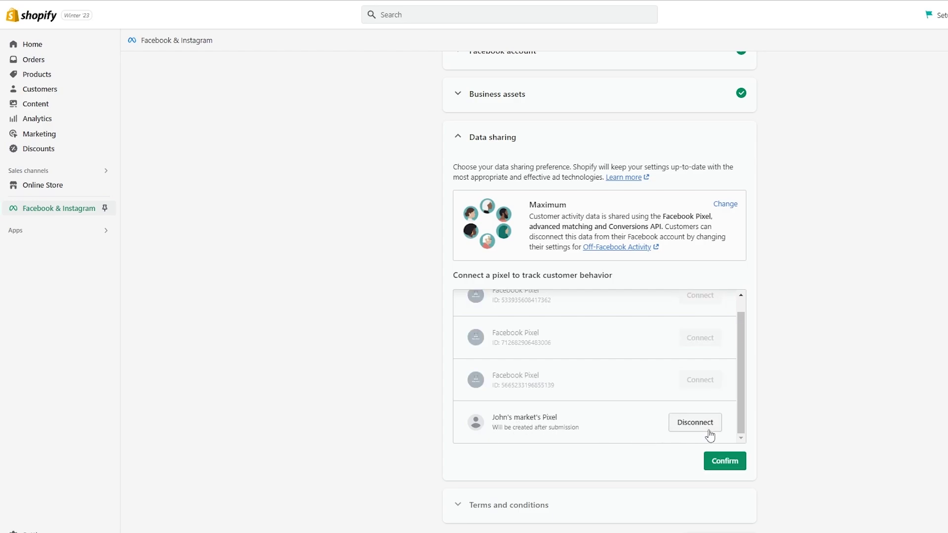
Step: Confirm the data sharing settings and accept Facebook's Seller Agreement and Business Tools Terms
click(735, 465)
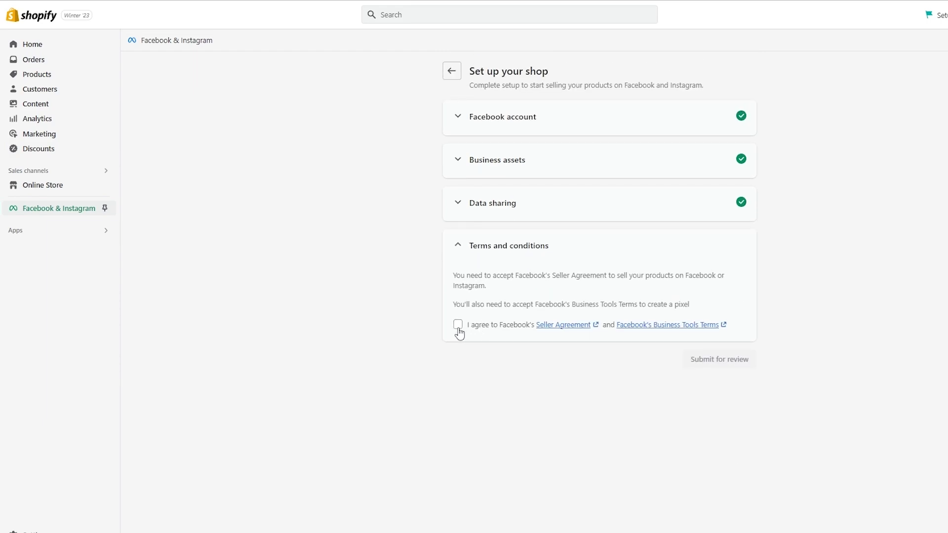
click(458, 325)
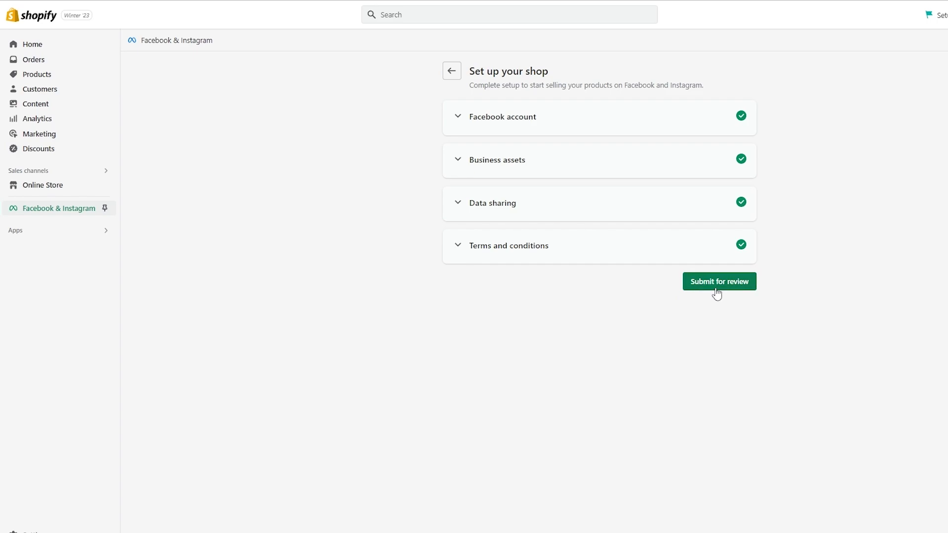
Step: Submit the completed Facebook & Instagram shop setup for review and close the review notice
click(715, 291)
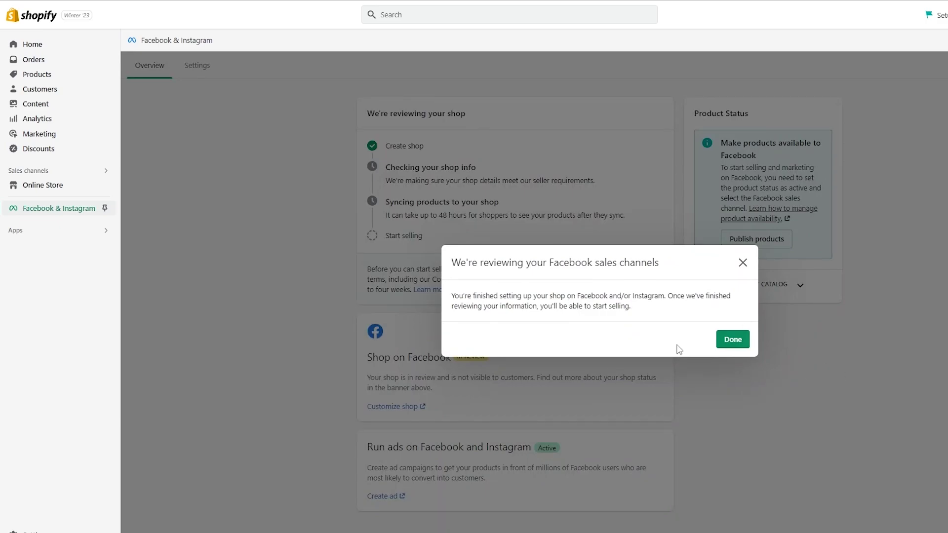
click(735, 340)
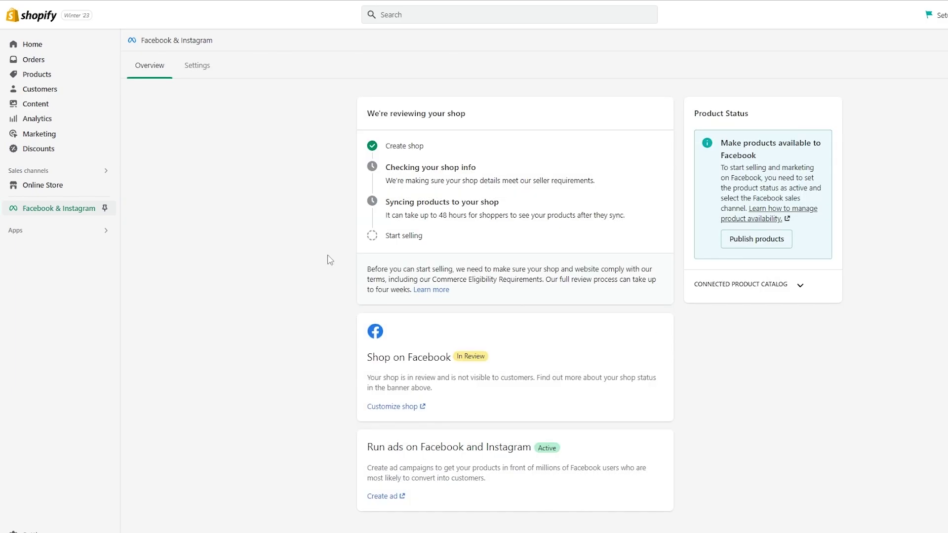
click(43, 208)
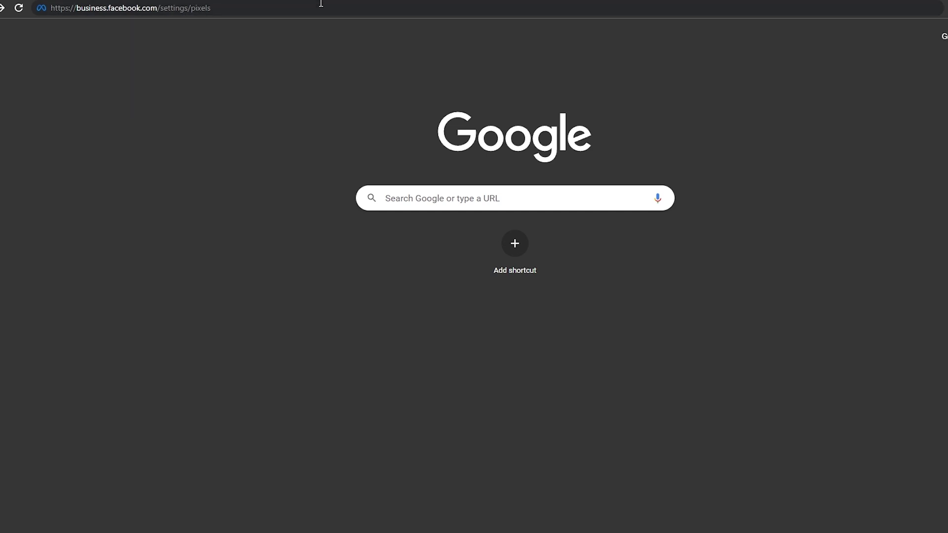
Step: Go to business.facebook.com/settings/pixels and open John's market's pixel in Events Manager
key(Return)
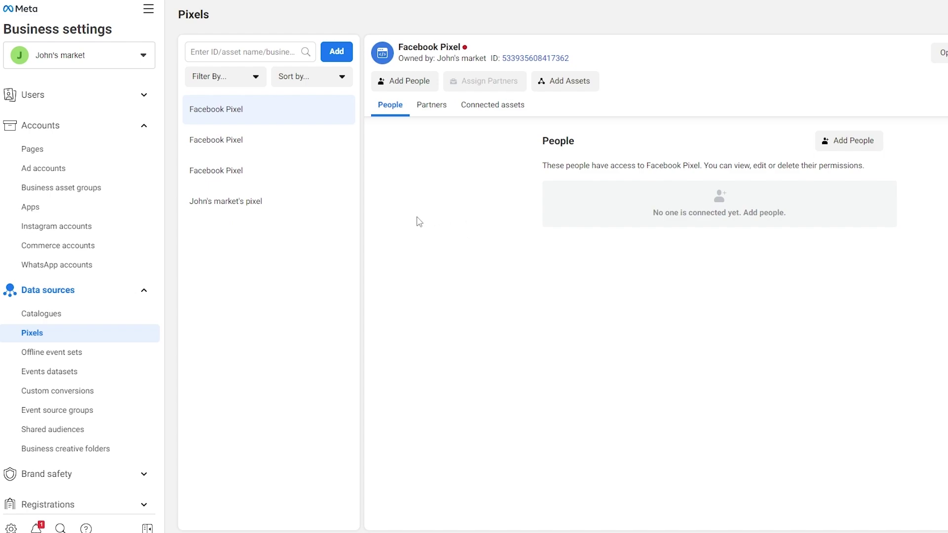
click(274, 207)
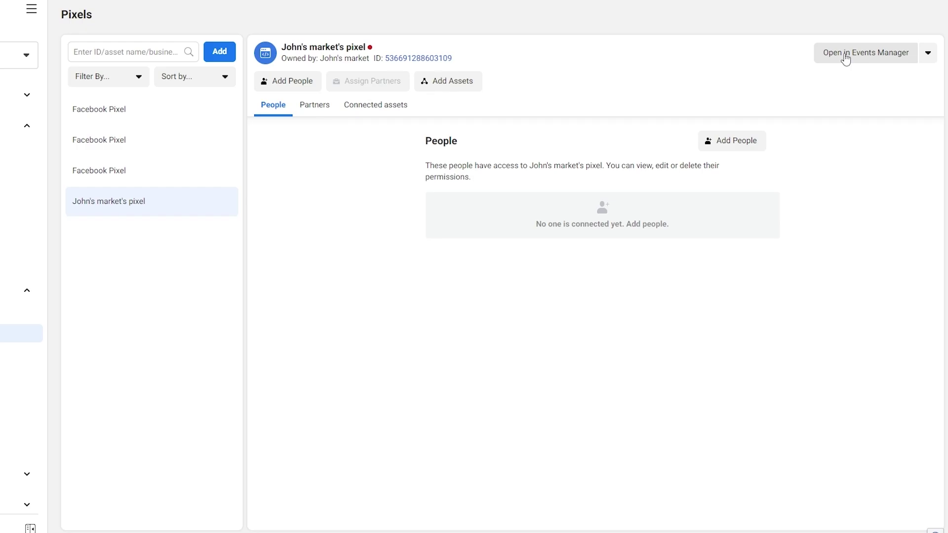
click(845, 55)
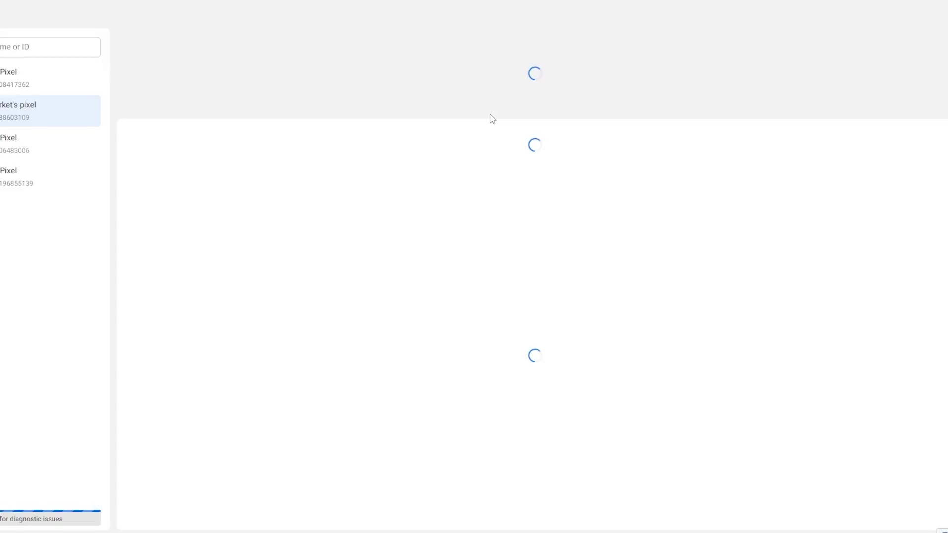
scroll(305, 190, down, 1)
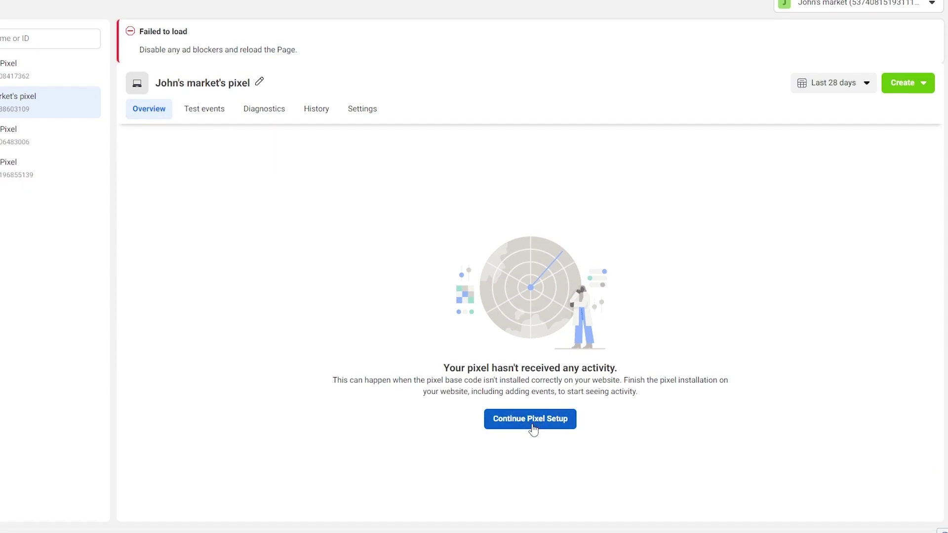
scroll(336, 242, up, 1)
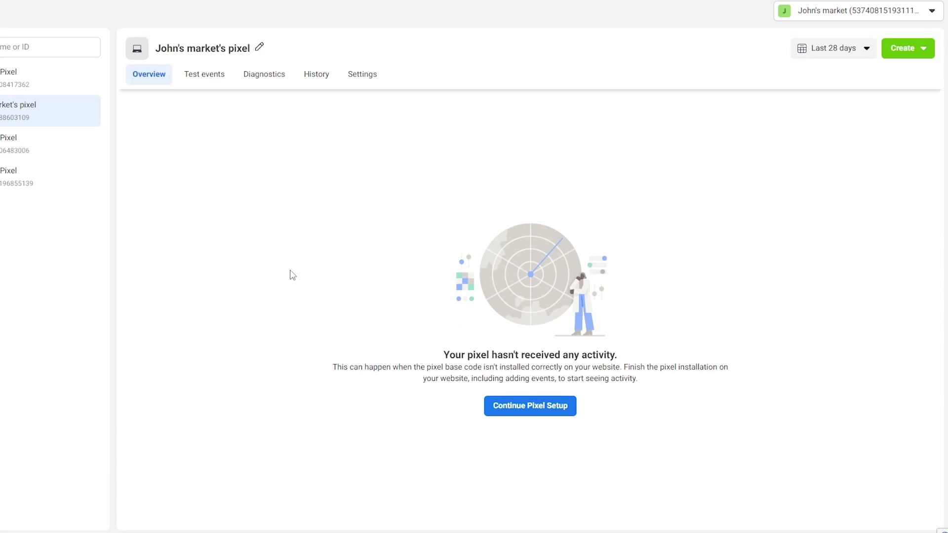
Step: Start a browser event test of John's market's pixel by opening the website kiwirings.myshopify.com
click(195, 81)
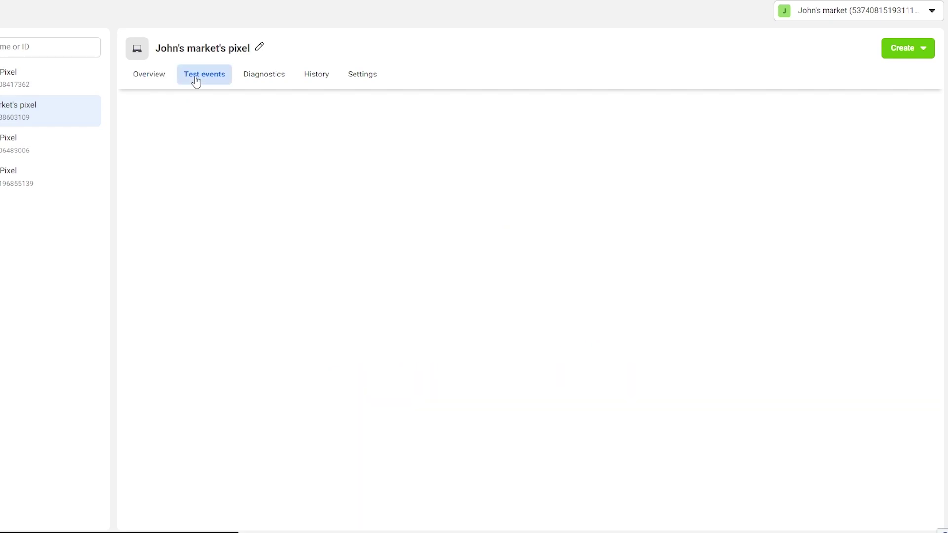
scroll(335, 412, down, 1)
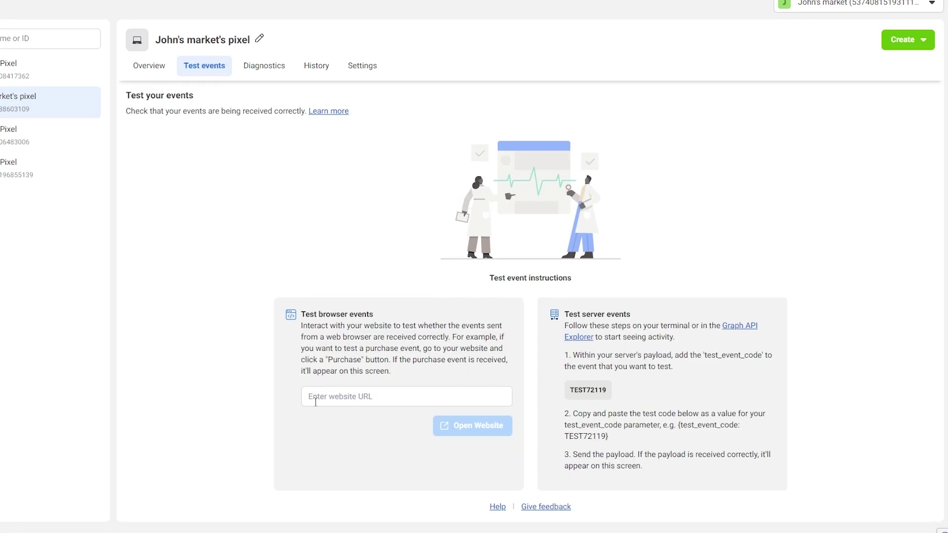
click(377, 397)
text(kiwirings.myshopify.com)
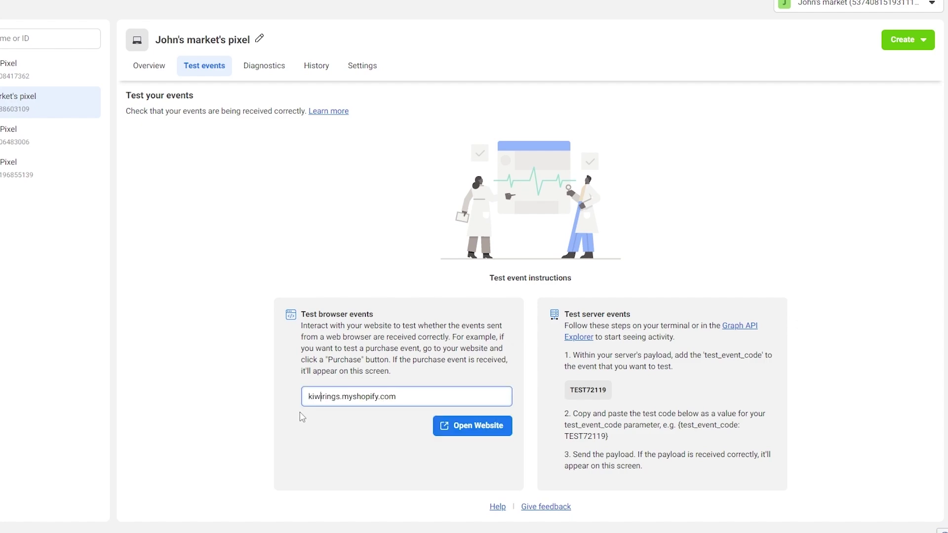
click(469, 426)
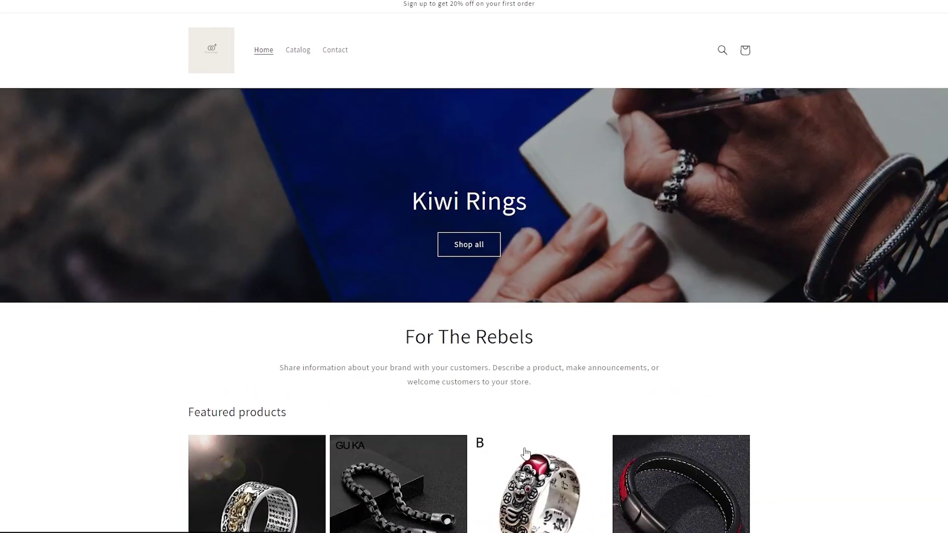
Step: Browse the Kiwi Rings home page and view the Pixiu Ring Chinese Feng Shui product page to generate test events
scroll(543, 380, down, 10)
scroll(551, 373, down, 20)
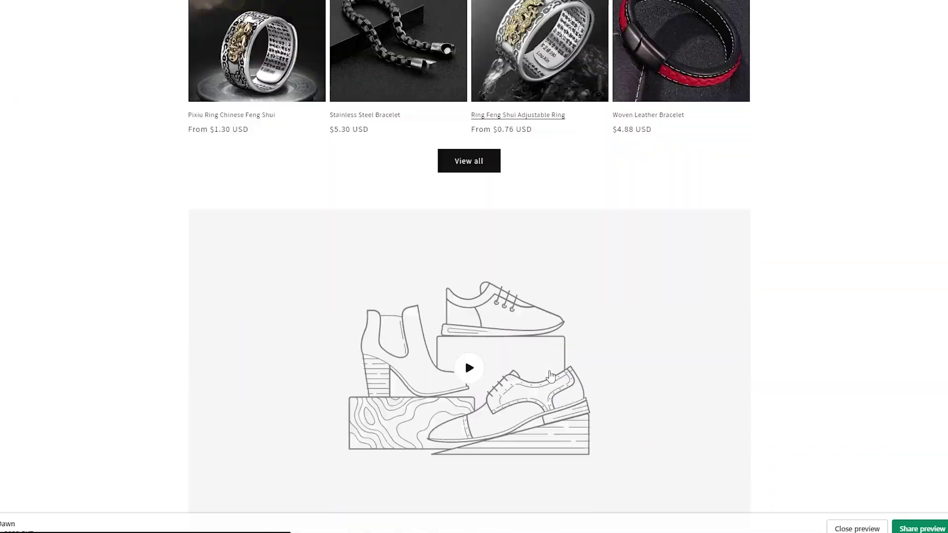
scroll(551, 376, up, 20)
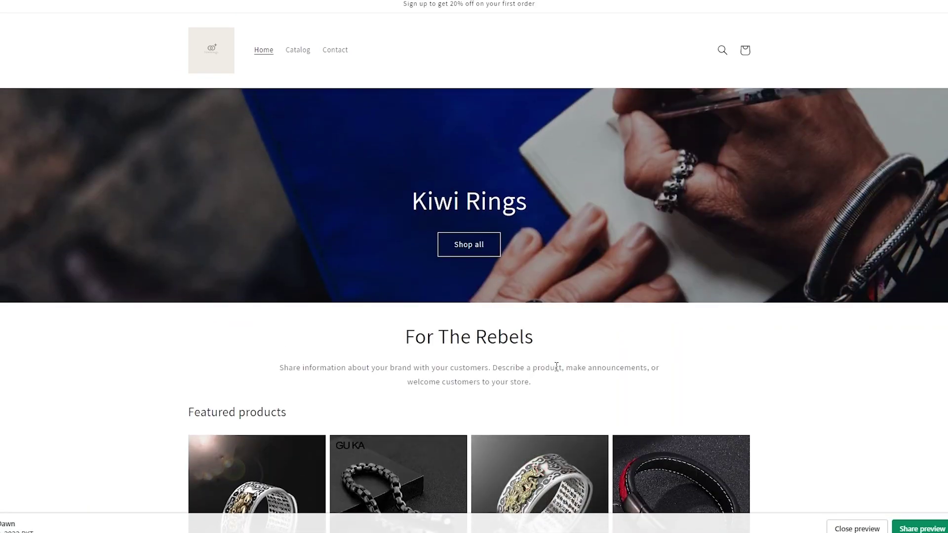
scroll(555, 365, down, 3)
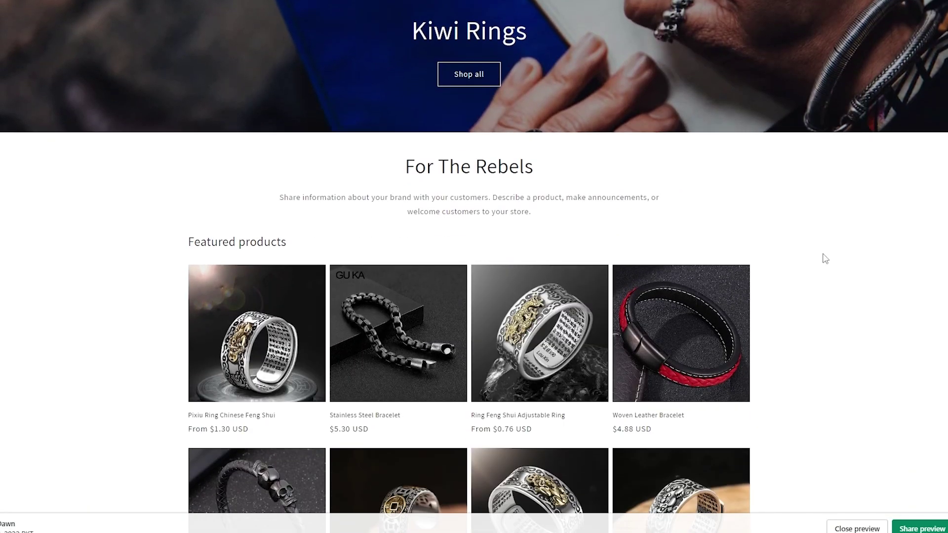
scroll(508, 332, down, 2)
scroll(653, 237, down, 1)
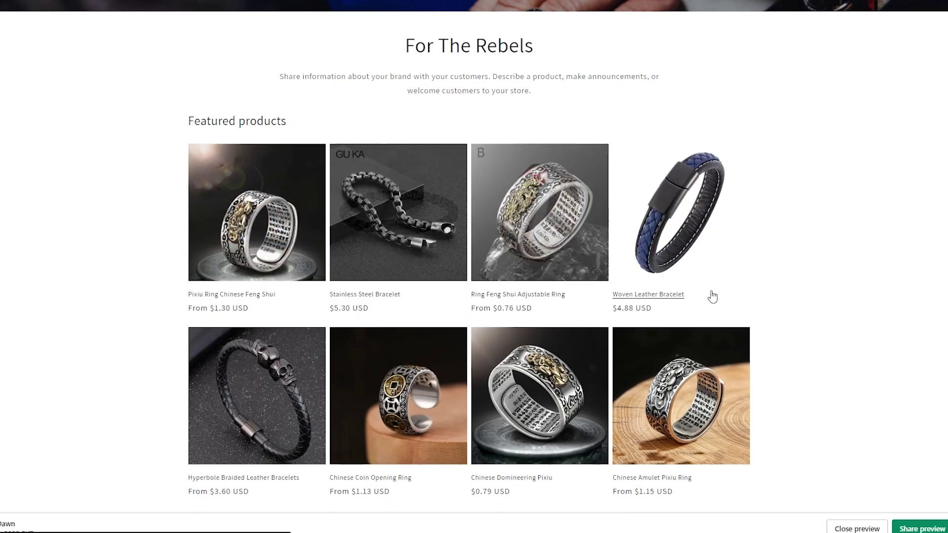
click(256, 194)
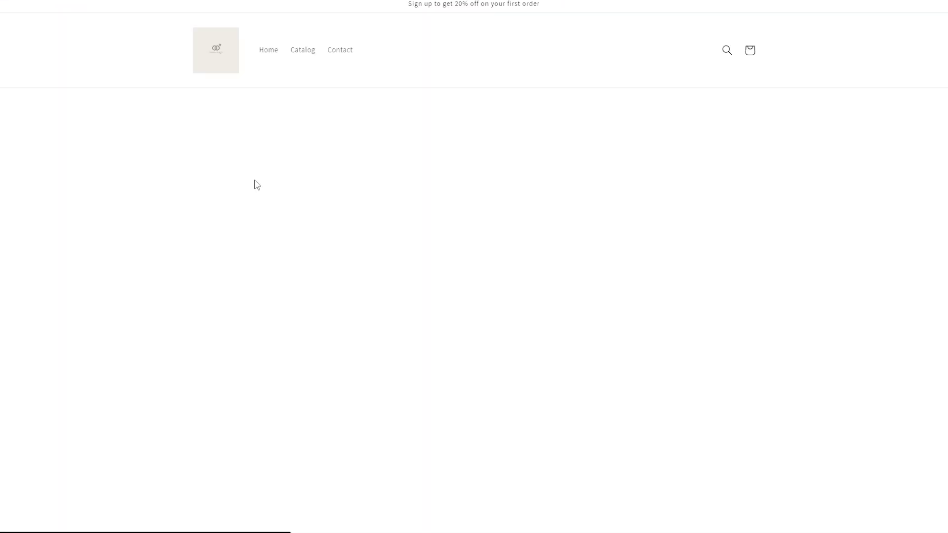
scroll(253, 190, down, 10)
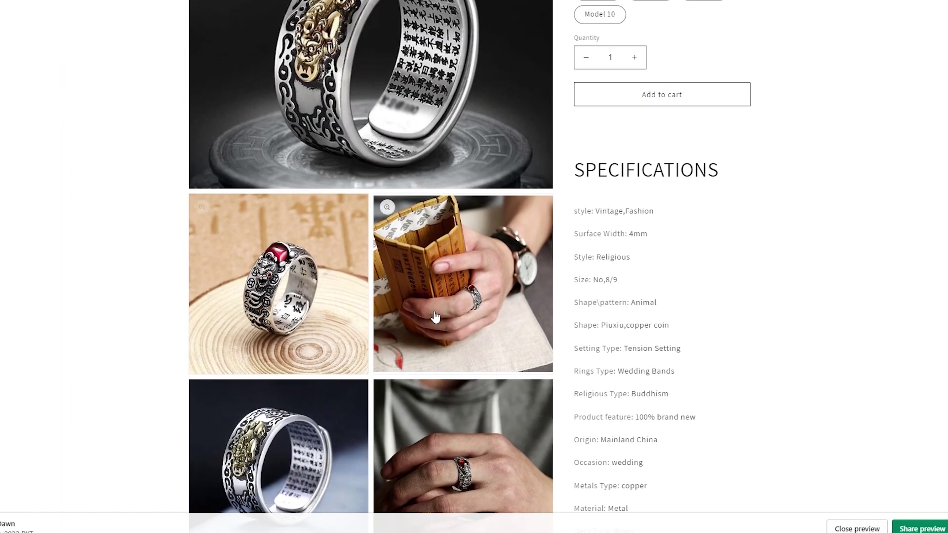
scroll(437, 321, up, 10)
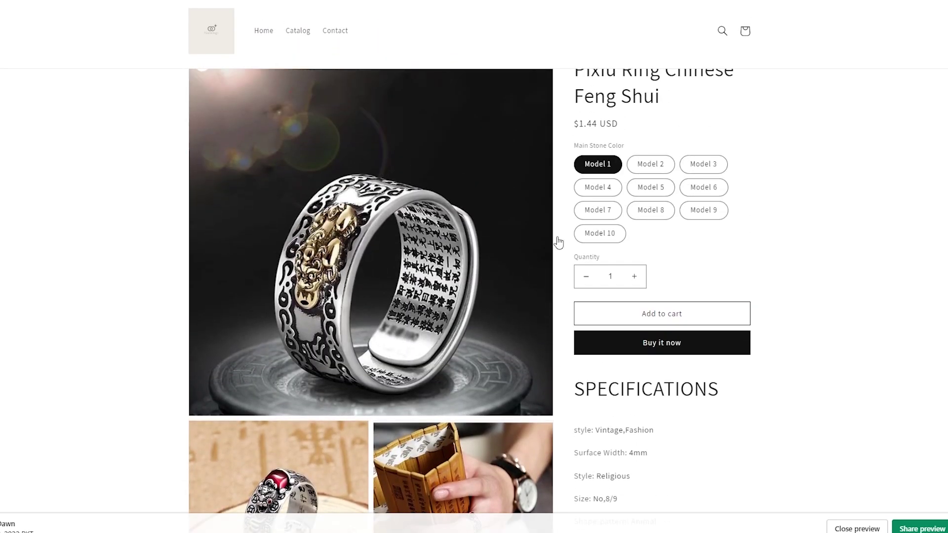
Step: Add the Model 2 variant of the Pixiu Ring Chinese Feng Shui to the cart and view the cart
click(659, 164)
scroll(661, 186, down, 1)
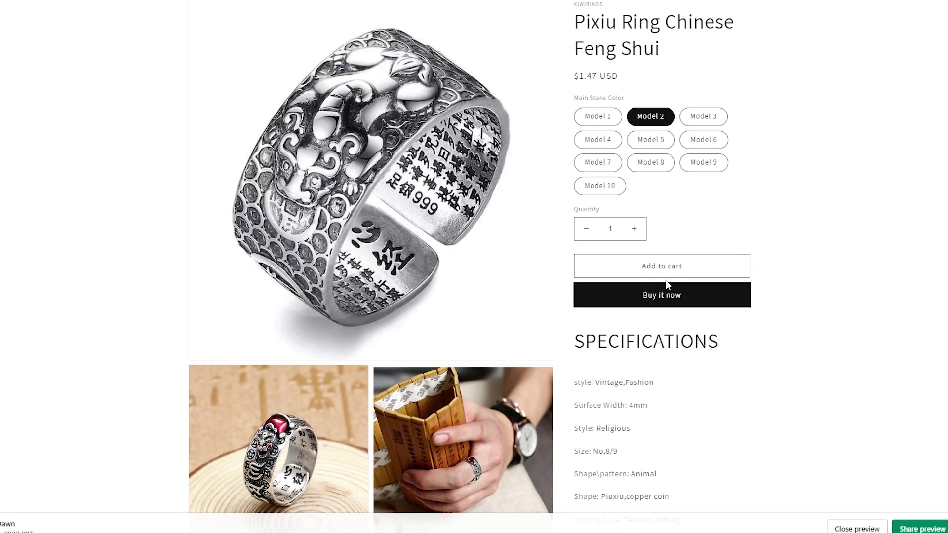
click(664, 268)
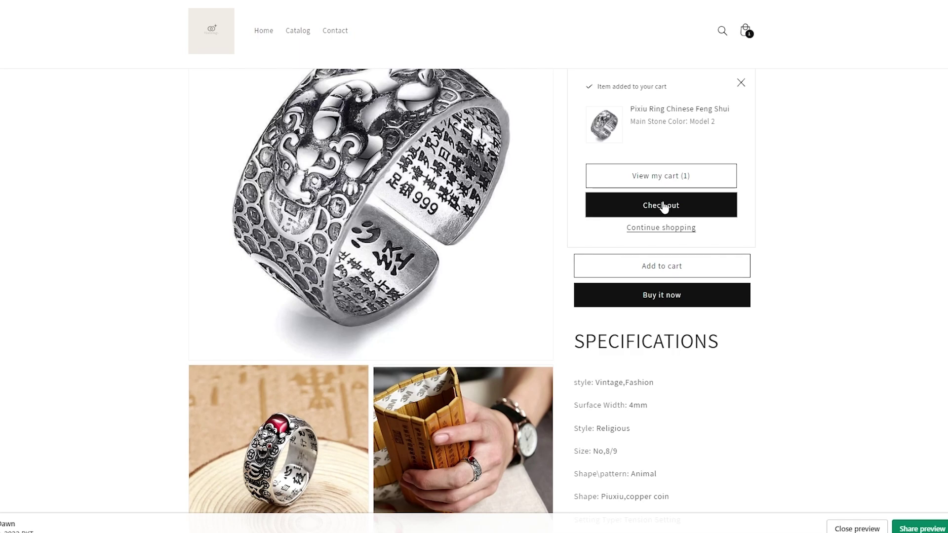
click(669, 182)
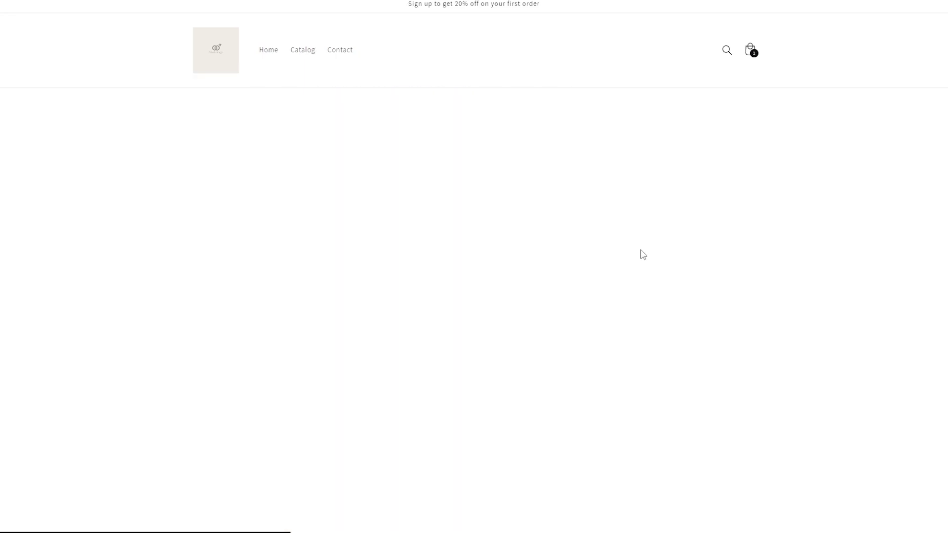
scroll(641, 259, down, 5)
scroll(642, 276, up, 4)
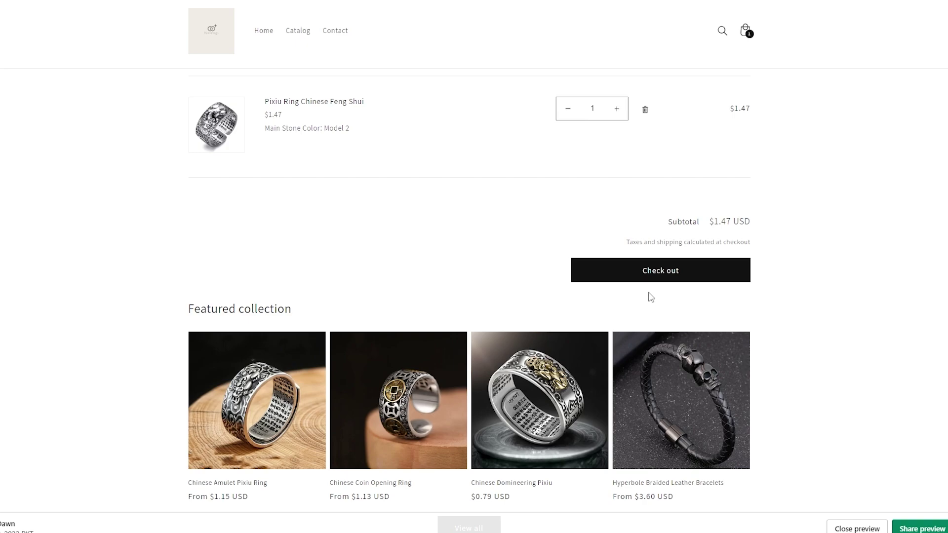
scroll(787, 334, down, 3)
scroll(660, 343, up, 4)
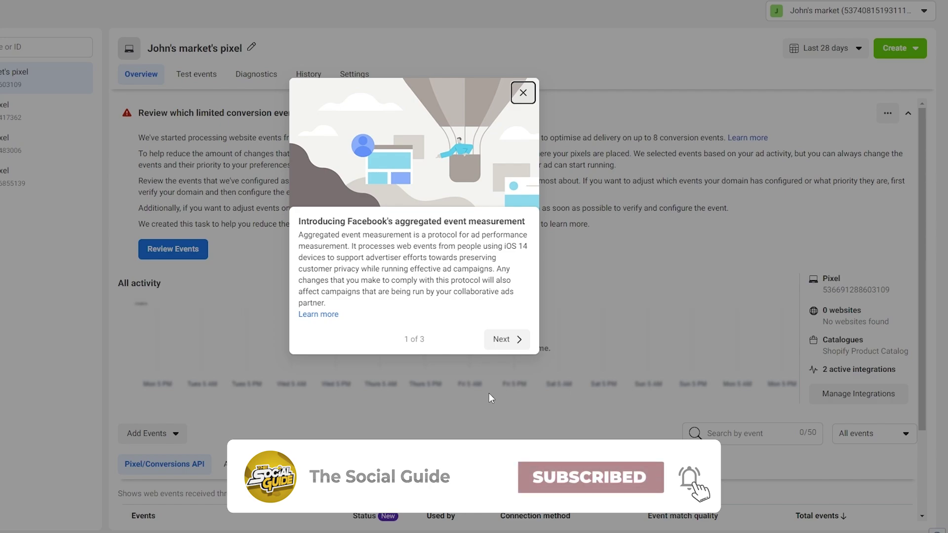
Step: Go through the three-page introduction to Facebook's aggregated event measurement and finish it in the pixel's overview
click(502, 341)
click(501, 363)
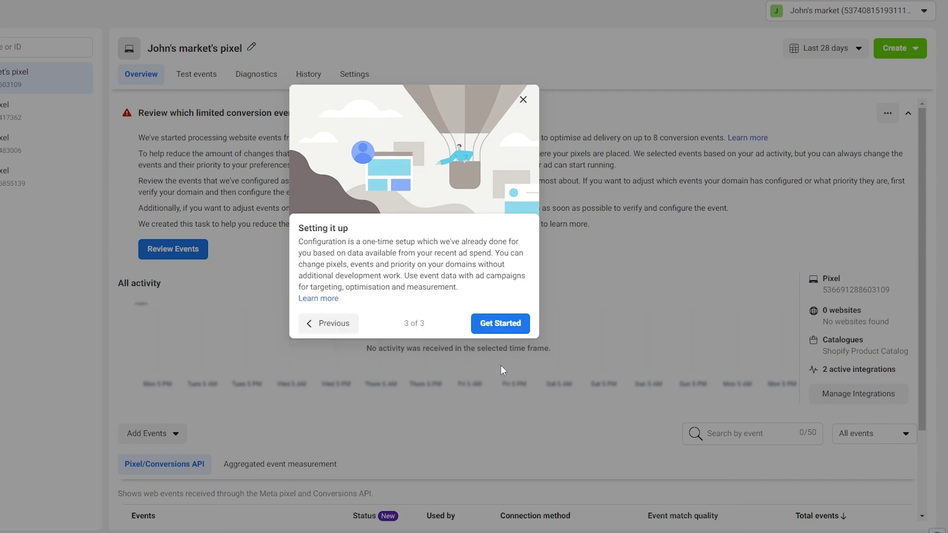
click(504, 322)
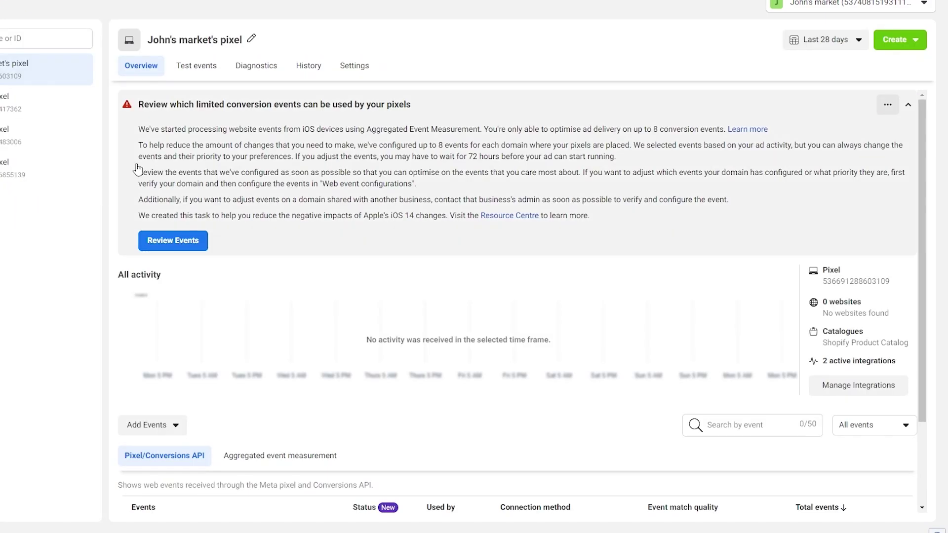
Step: Review the pixel's overview and open the web event configurations for aggregated event measurement
scroll(254, 158, down, 2)
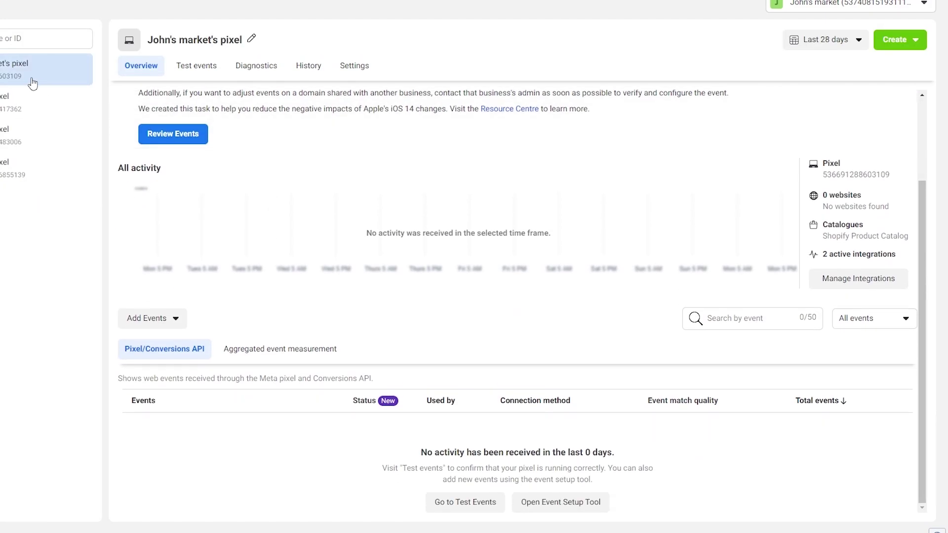
scroll(390, 427, up, 2)
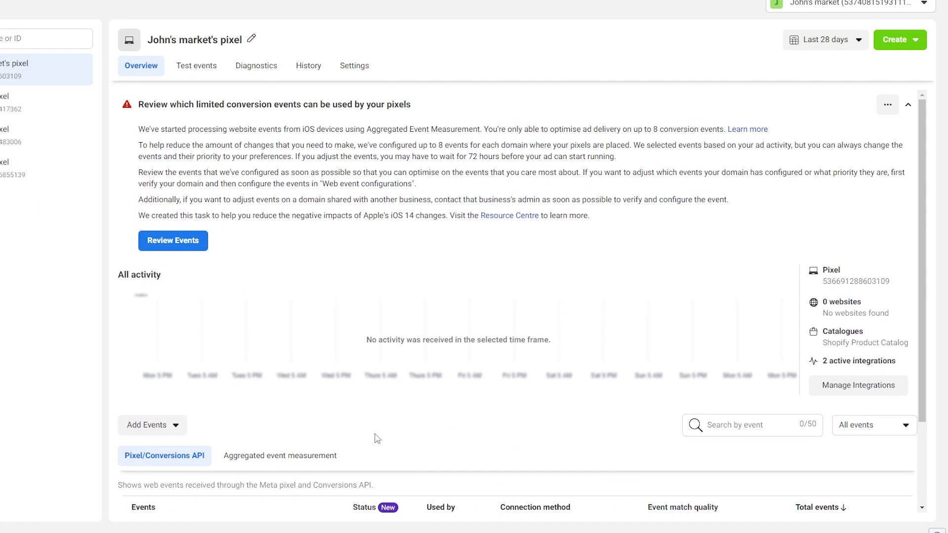
scroll(377, 440, down, 2)
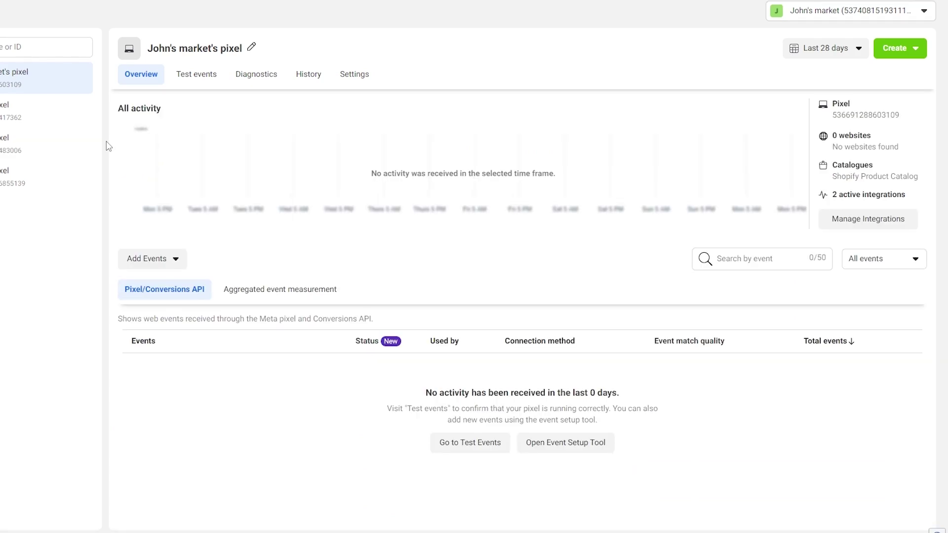
click(262, 296)
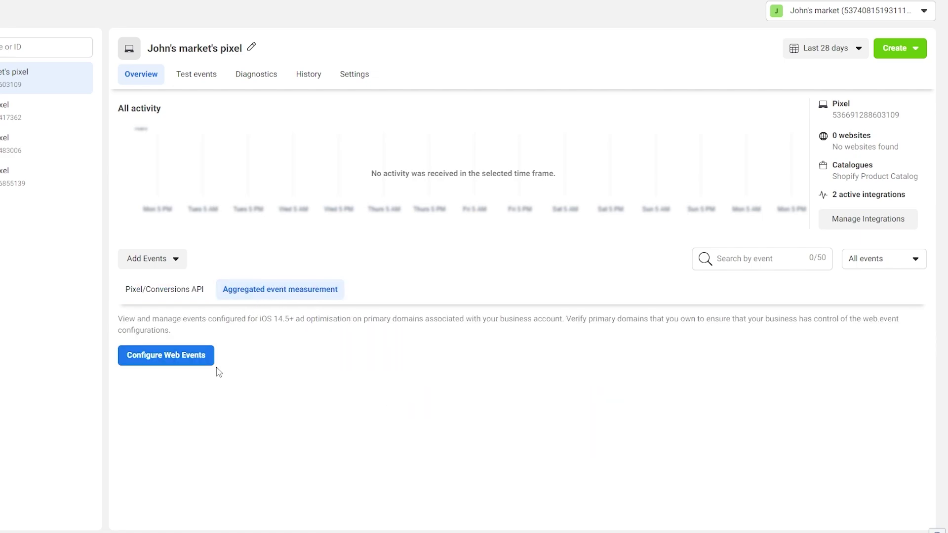
click(182, 364)
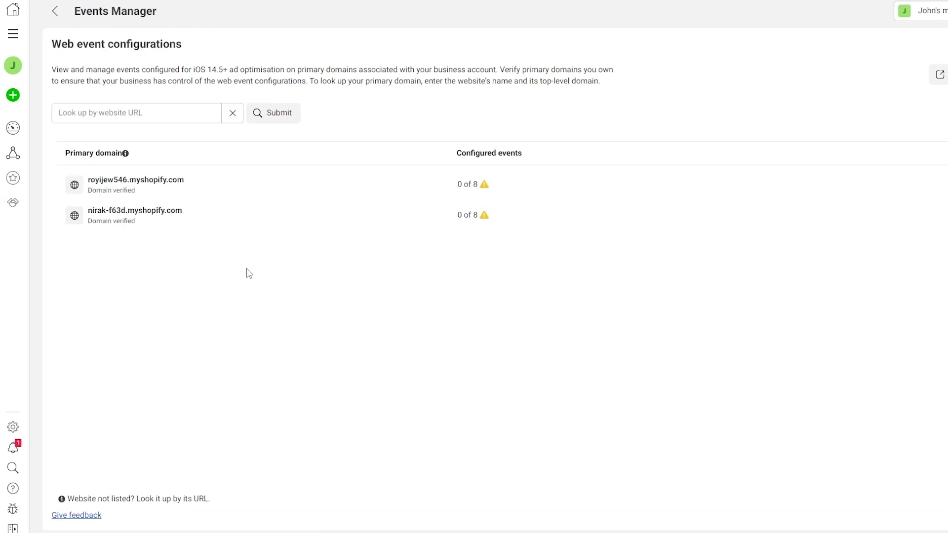
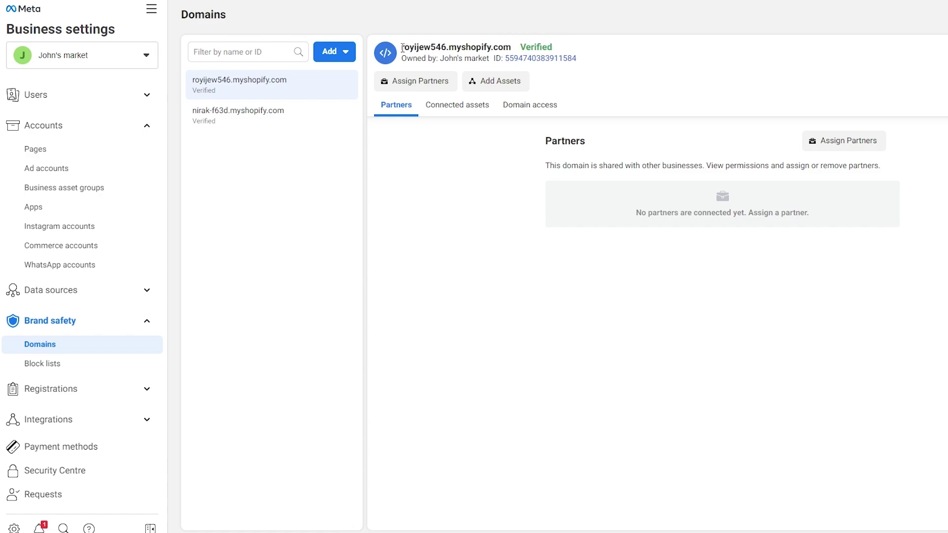
Step: Check the verification status of the royijew546.myshopify.com and nirak-f63d.myshopify.com domains in the Meta business settings
drag(403, 47, 513, 54)
click(456, 42)
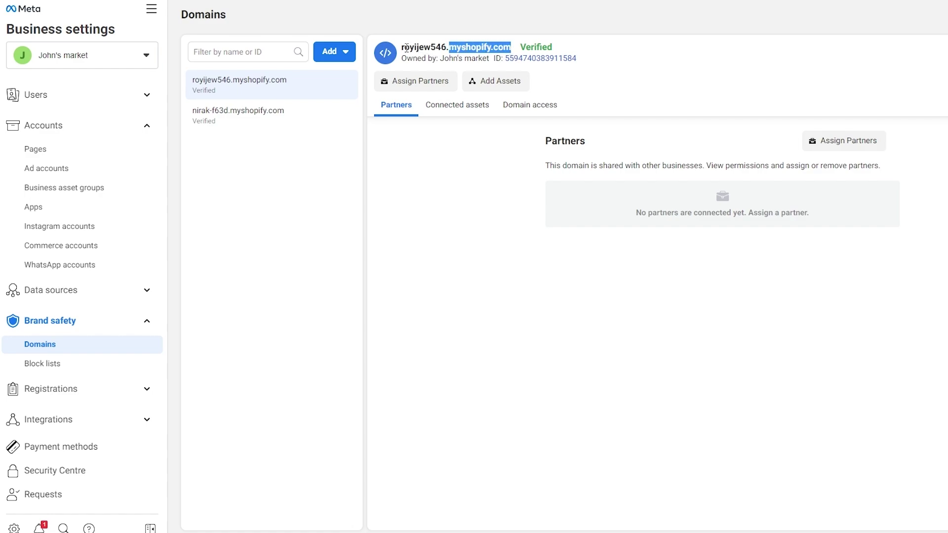
drag(405, 47, 498, 54)
click(260, 123)
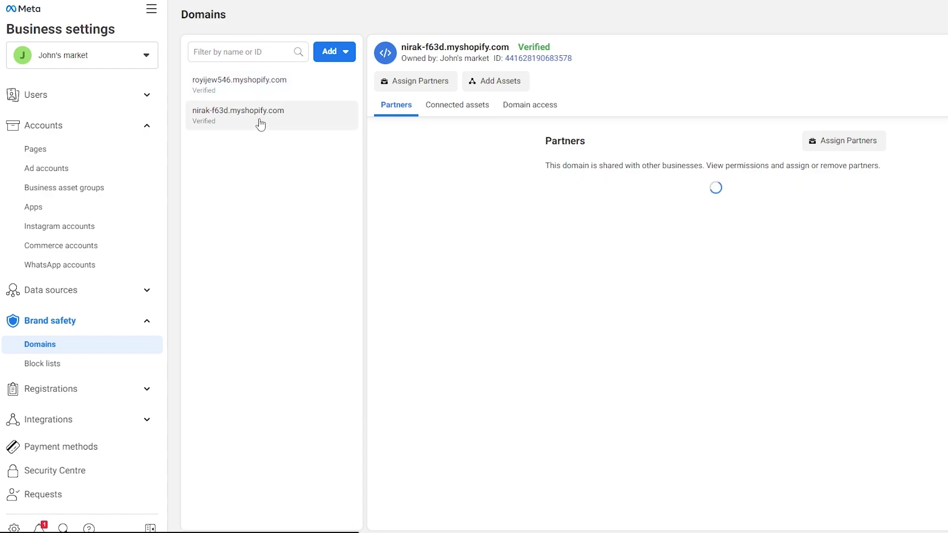
click(262, 92)
click(265, 116)
click(267, 92)
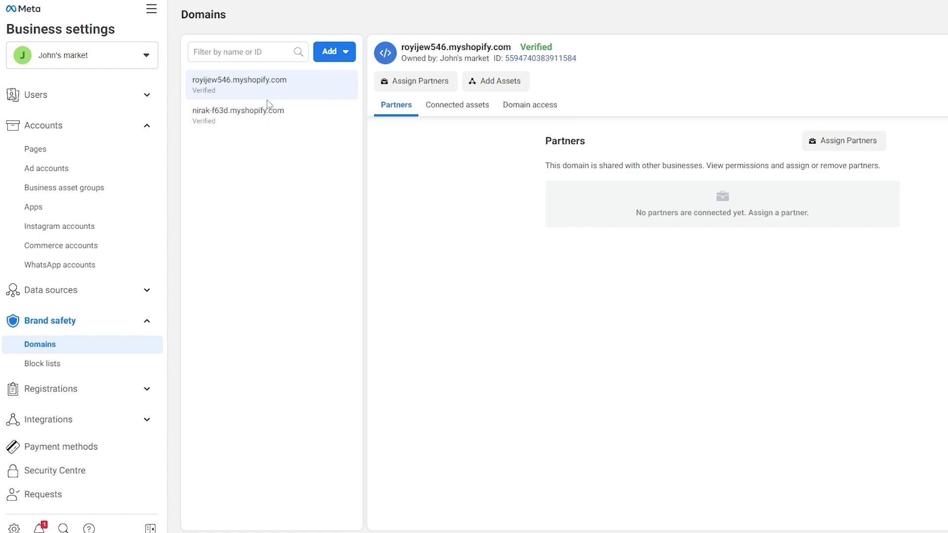
Step: Start creating a new domain for the business in the domain settings
click(332, 53)
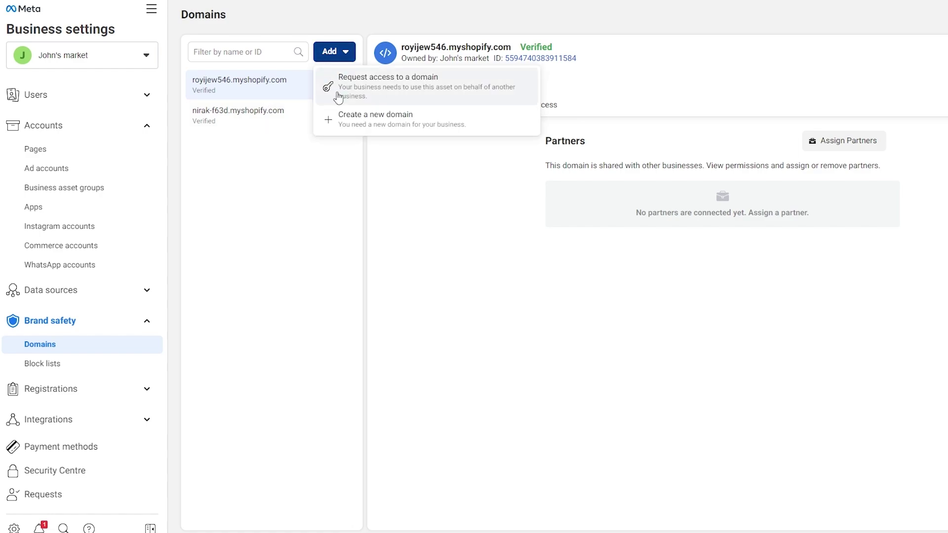
click(369, 128)
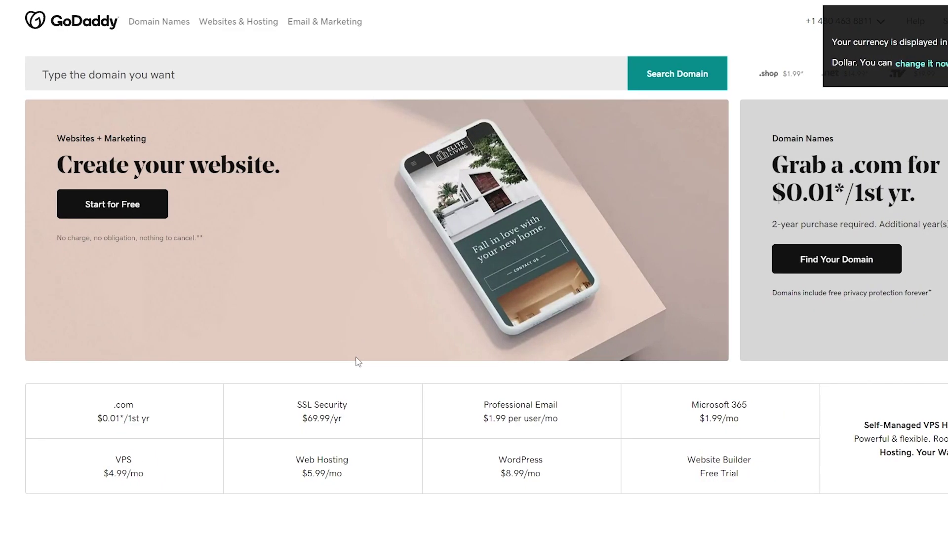
Step: Switch to the GoDaddy website and look through its home page with the domain offers
scroll(337, 364, down, 2)
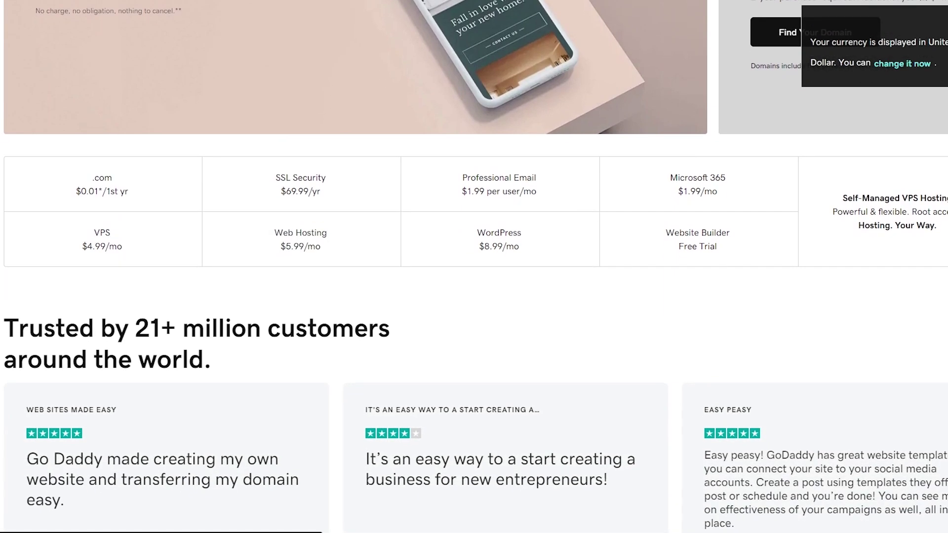
scroll(557, 347, down, 6)
scroll(557, 348, up, 11)
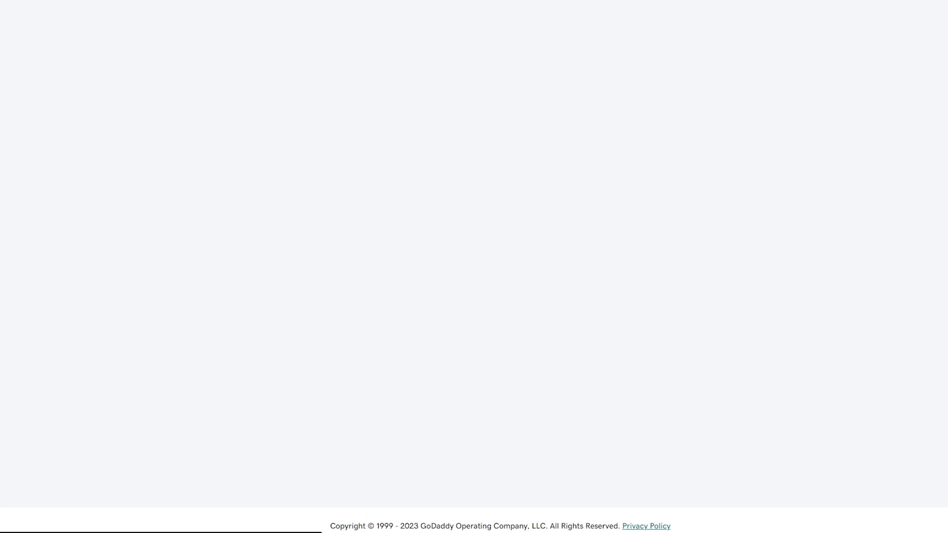
scroll(625, 308, down, 1)
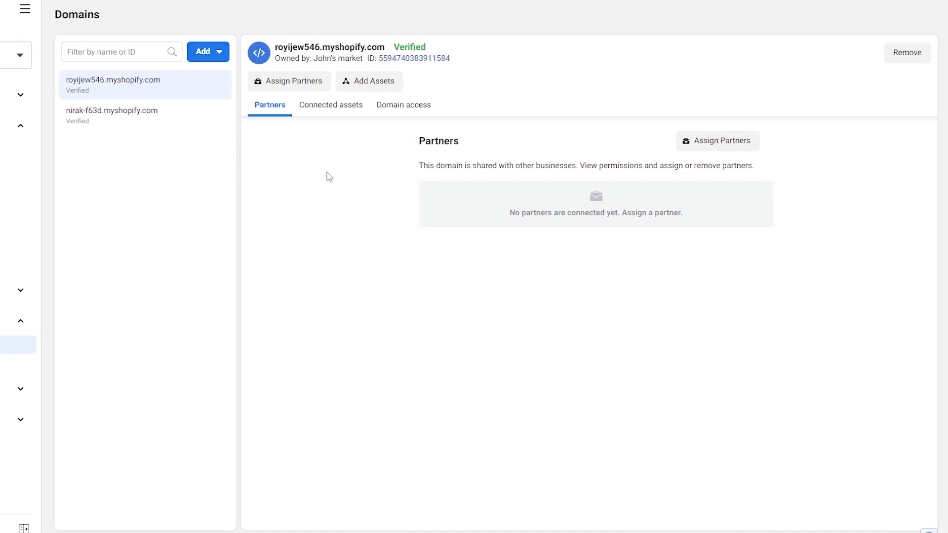
Step: Review the connected assets and domain access of royijew546.myshopify.com in the Meta business settings
click(320, 114)
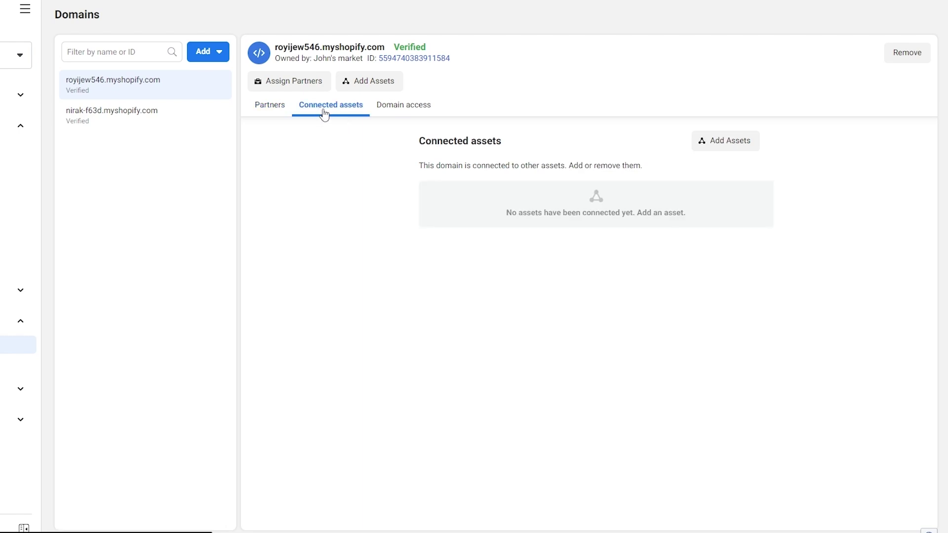
click(391, 113)
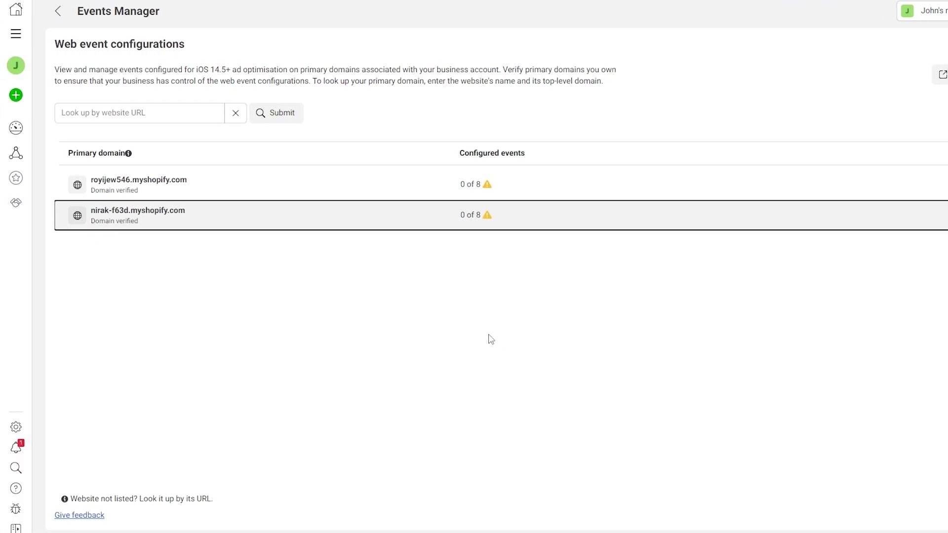
Step: Open the web event configuration of royijew546.myshopify.com in Events Manager for editing, accepting the warning about frequent changes
click(269, 190)
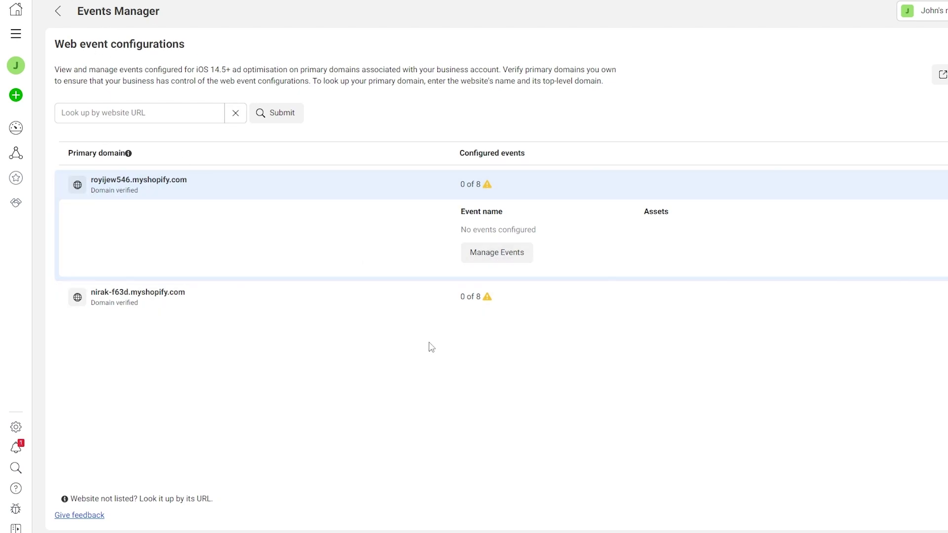
click(488, 262)
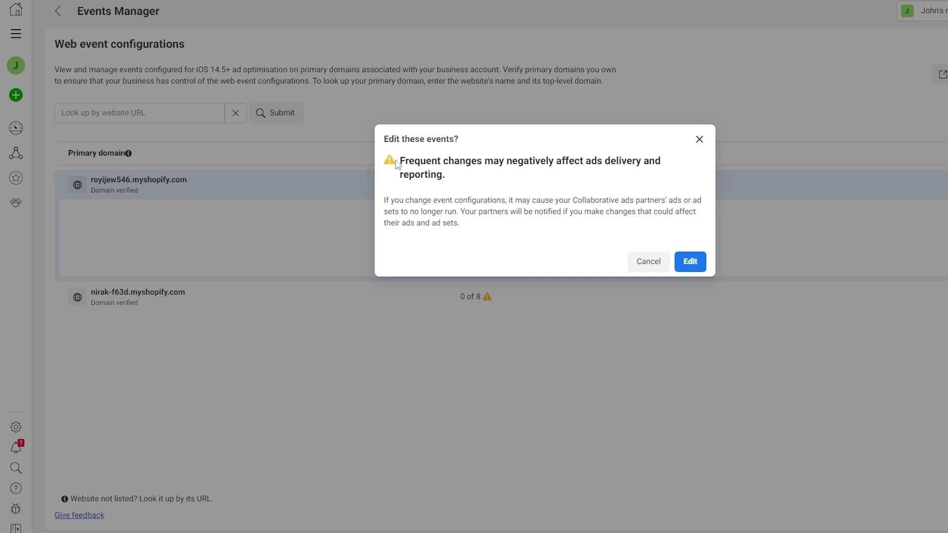
drag(398, 164, 664, 176)
click(664, 180)
click(687, 267)
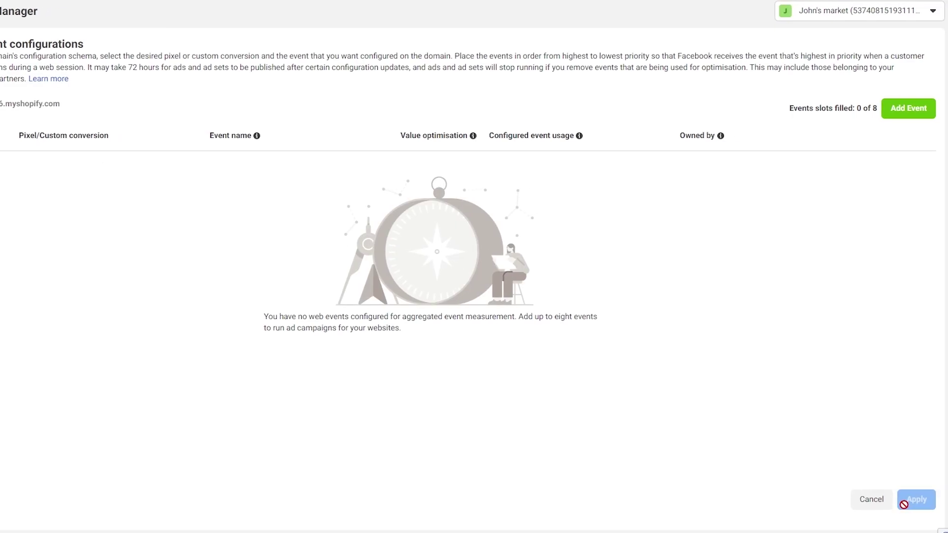
Step: Add five event slots to the web event configuration of royijew546.myshopify.com
click(913, 101)
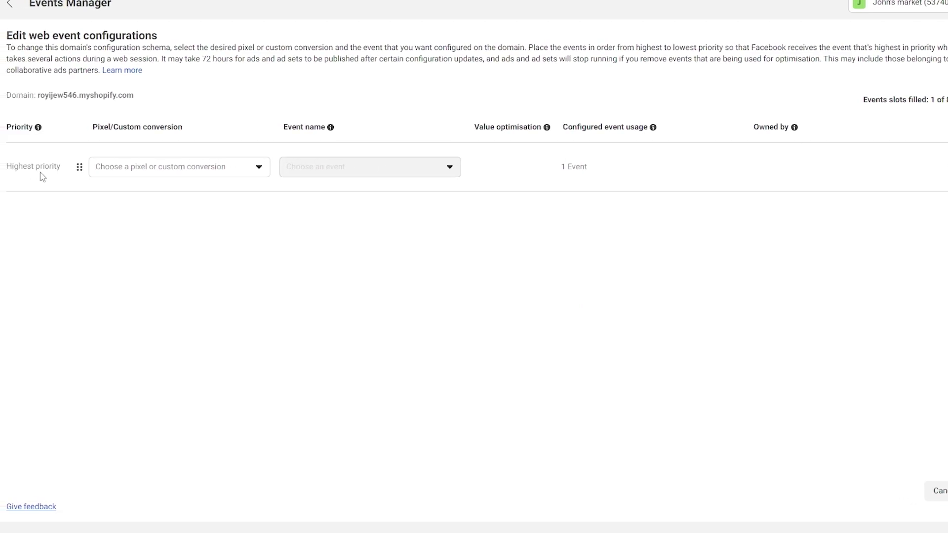
click(911, 105)
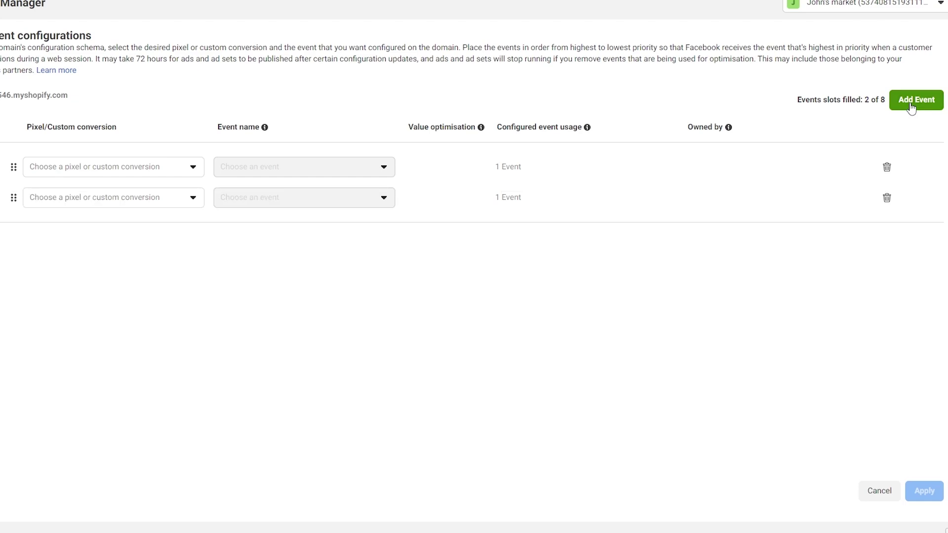
click(911, 105)
click(912, 107)
click(913, 107)
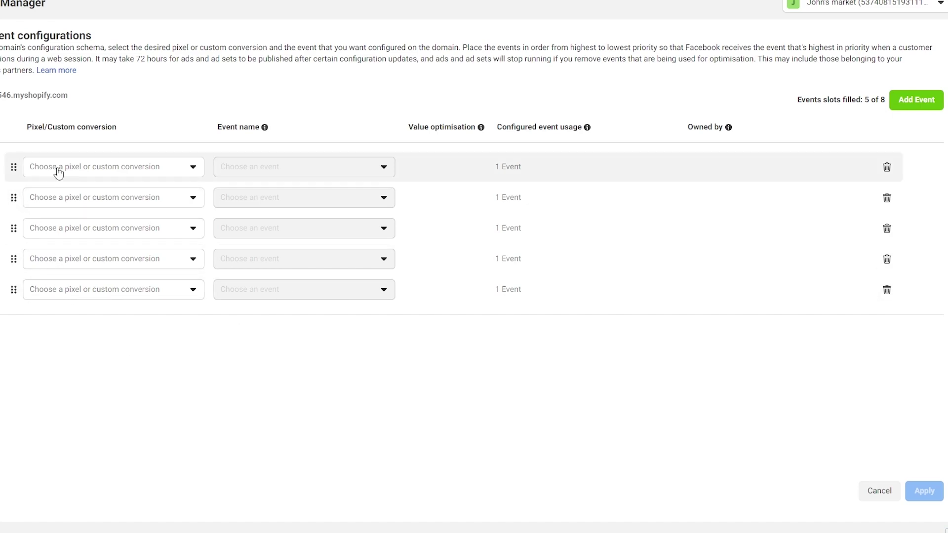
Step: Set the highest-priority slot to John's market's pixel with the Purchase event
click(176, 172)
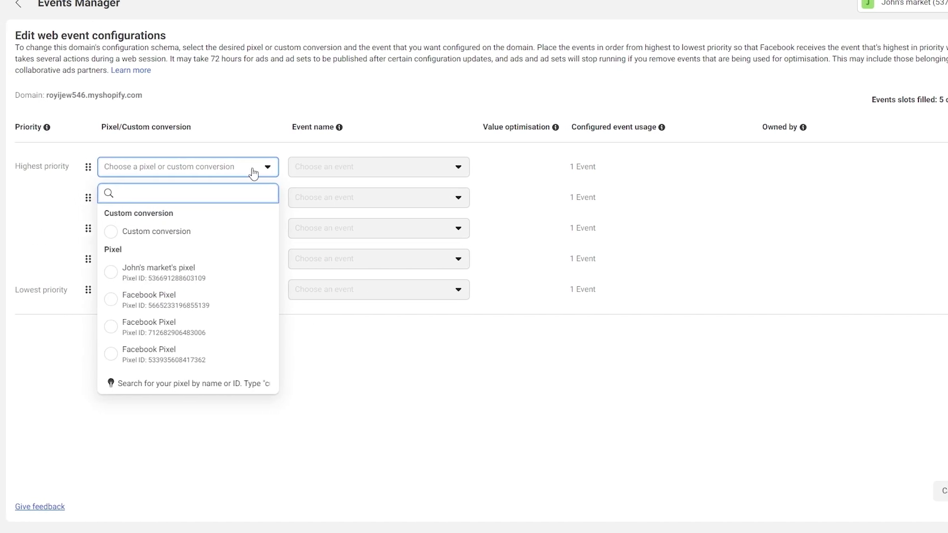
click(190, 279)
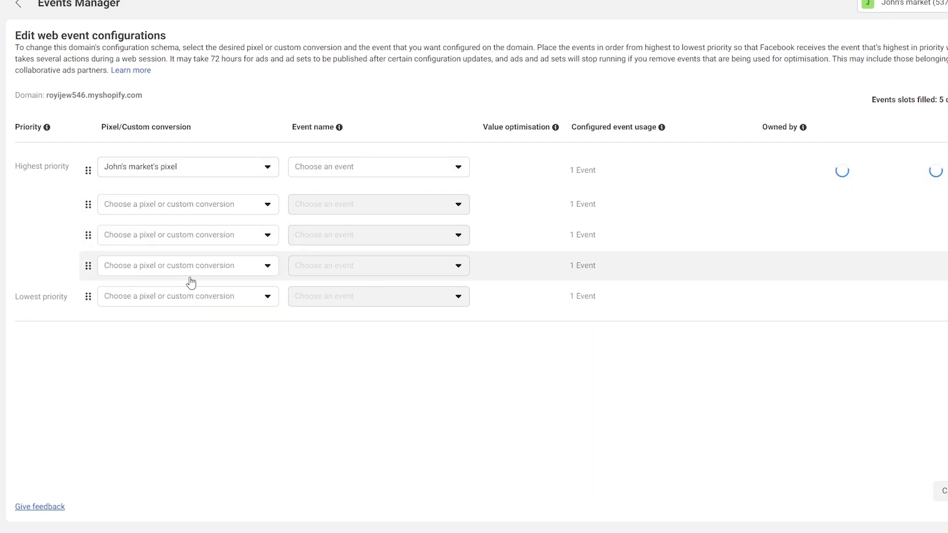
click(373, 175)
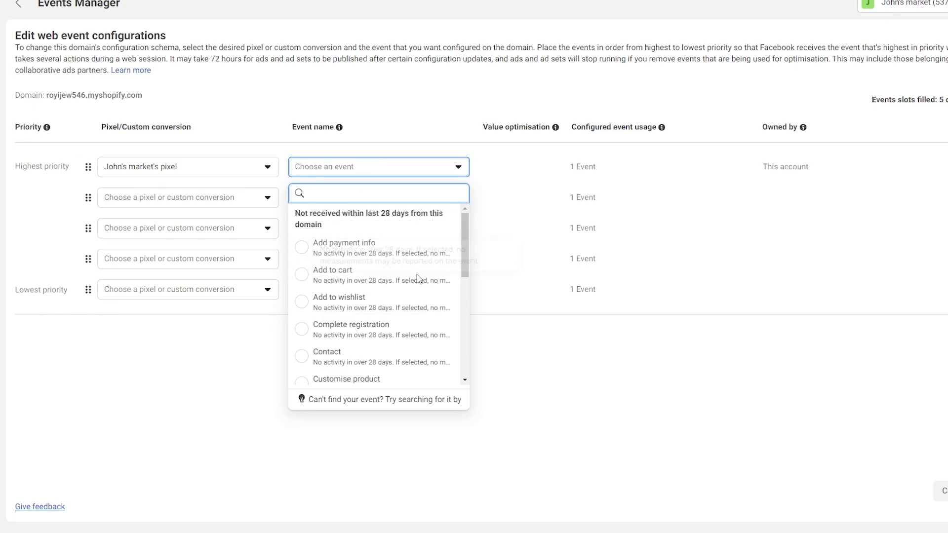
scroll(416, 287, down, 1)
scroll(416, 287, down, 3)
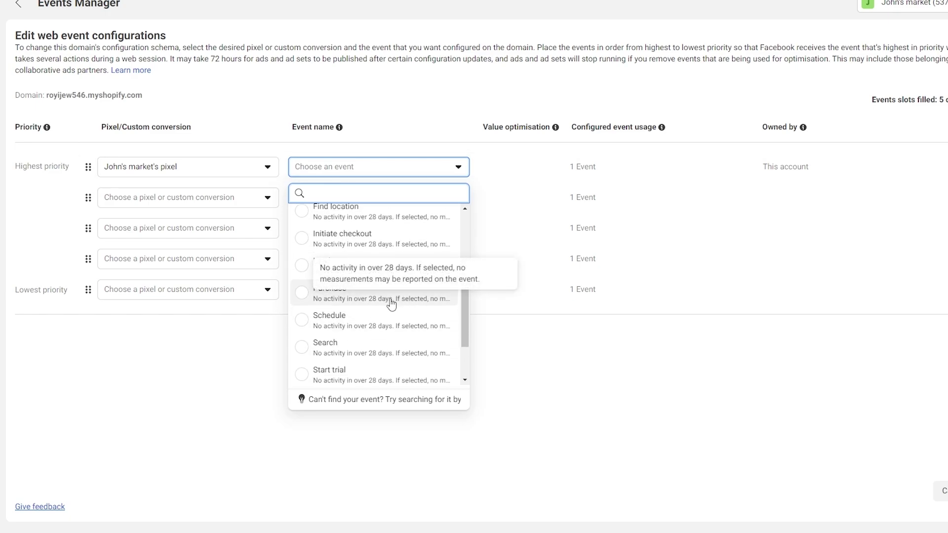
scroll(388, 308, down, 1)
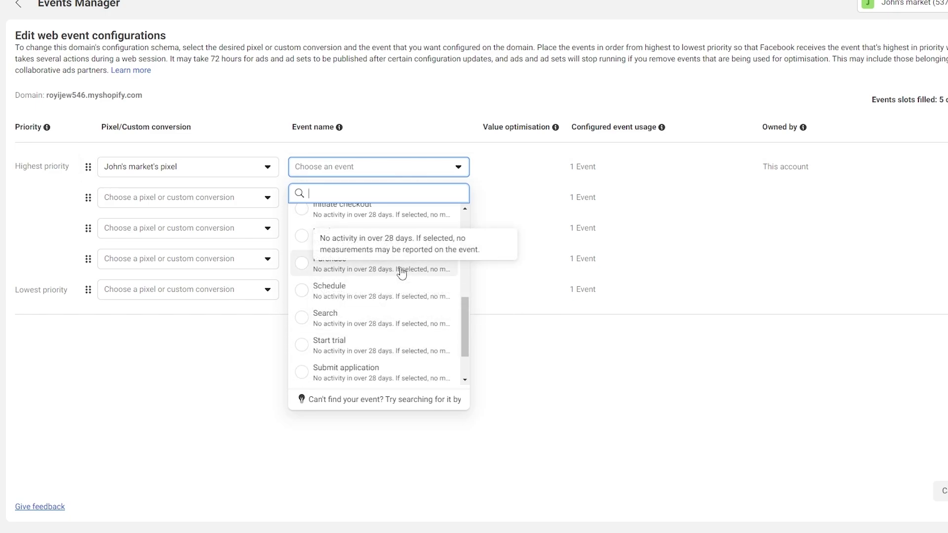
click(399, 271)
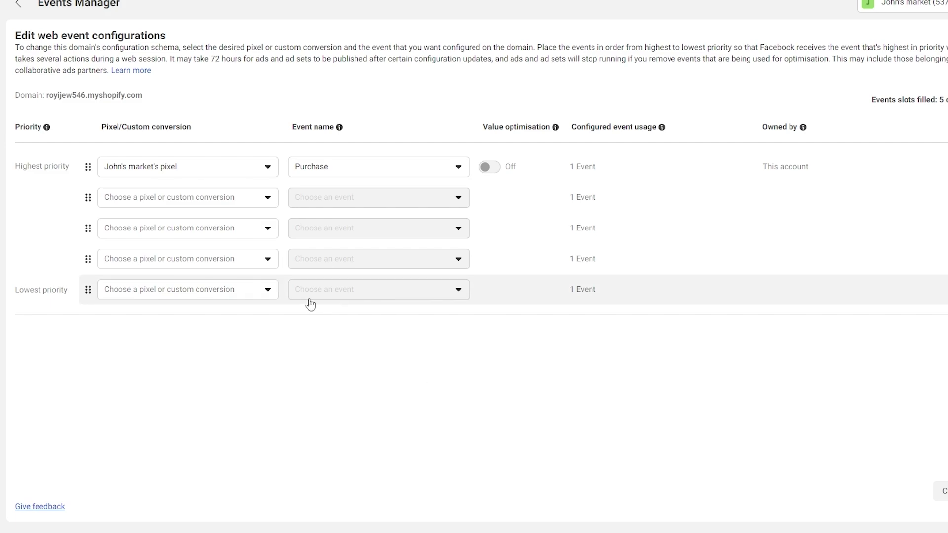
Step: Set the lowest-priority slot to John's market's pixel with the View content event
click(249, 292)
click(181, 390)
click(347, 295)
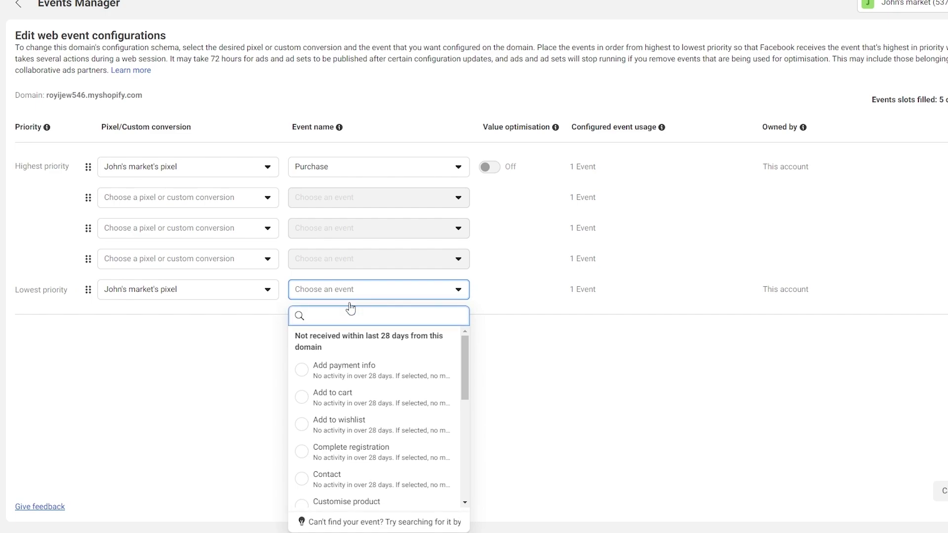
scroll(373, 410, down, 1)
scroll(376, 426, down, 5)
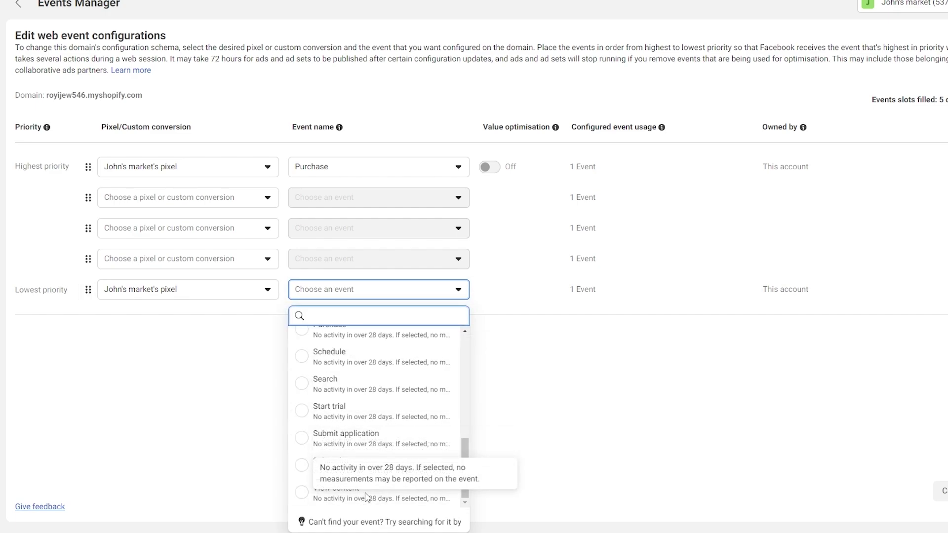
click(351, 504)
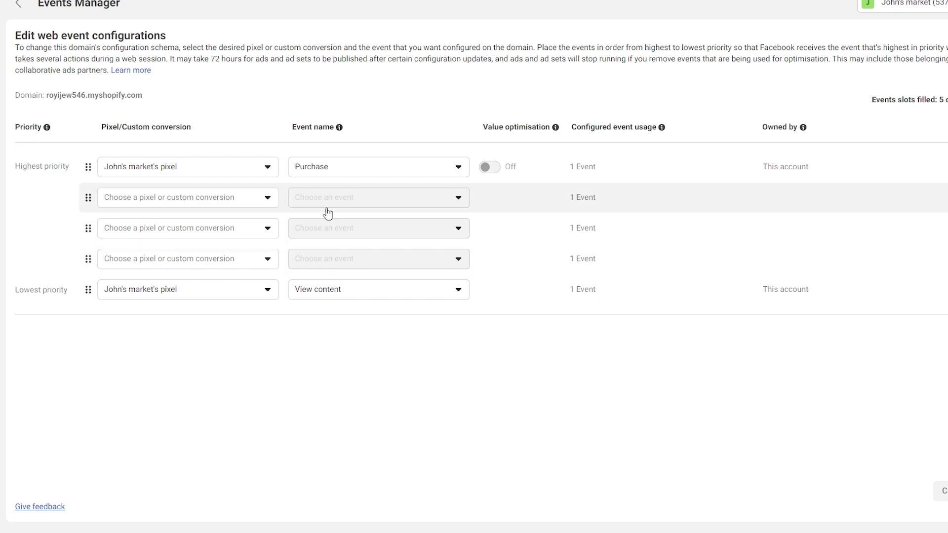
Step: Assign John's market's pixel to the three middle event slots
click(179, 259)
click(160, 365)
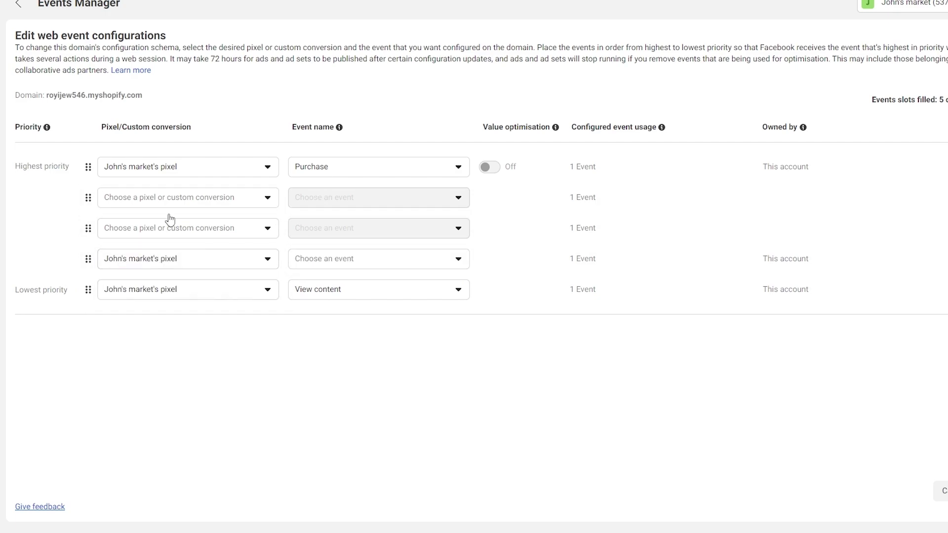
click(167, 230)
click(162, 338)
click(173, 200)
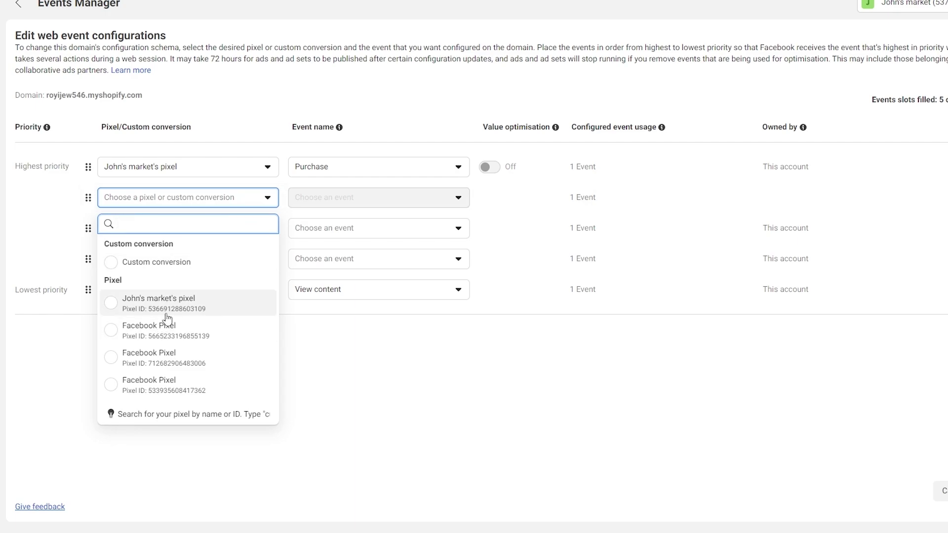
click(168, 306)
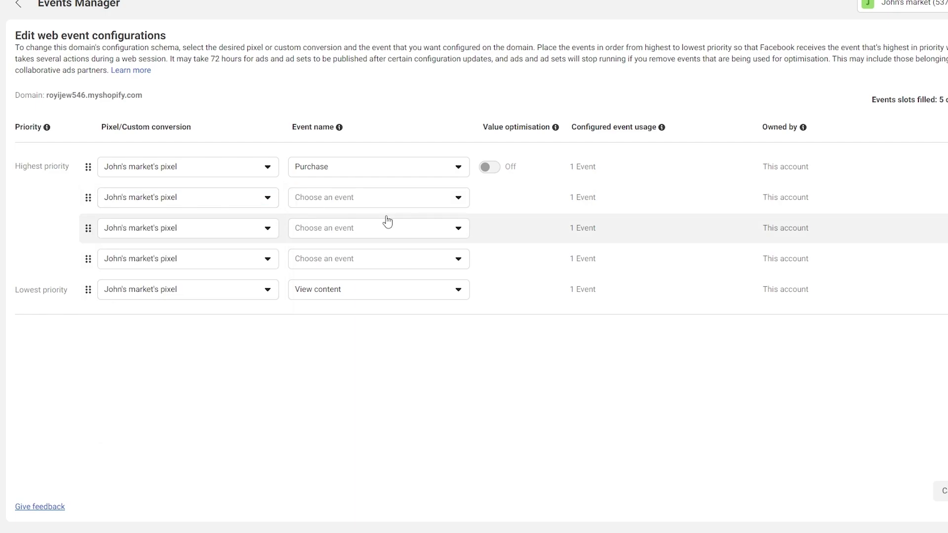
Step: Choose Add to wishlist as the fourth-priority event and Add payment info as the second-priority event
click(371, 260)
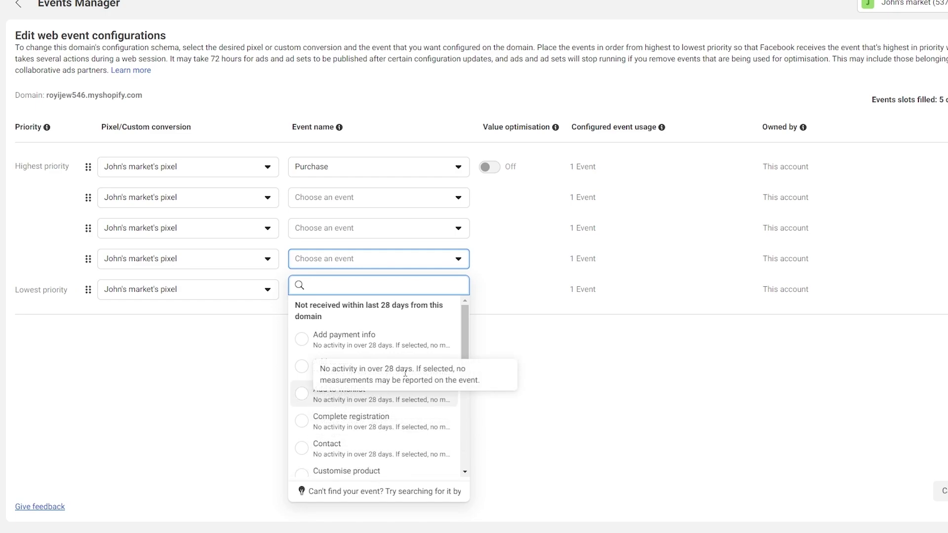
click(372, 394)
click(368, 229)
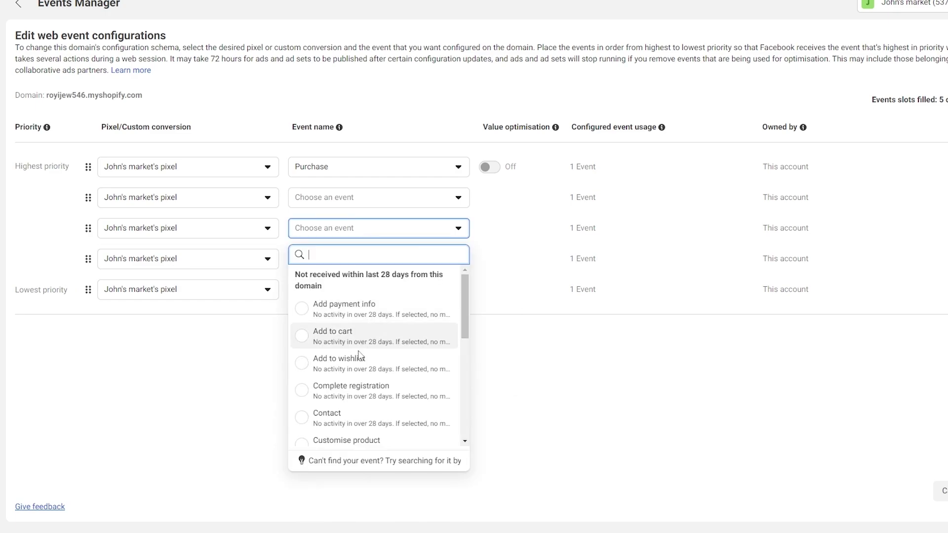
click(358, 204)
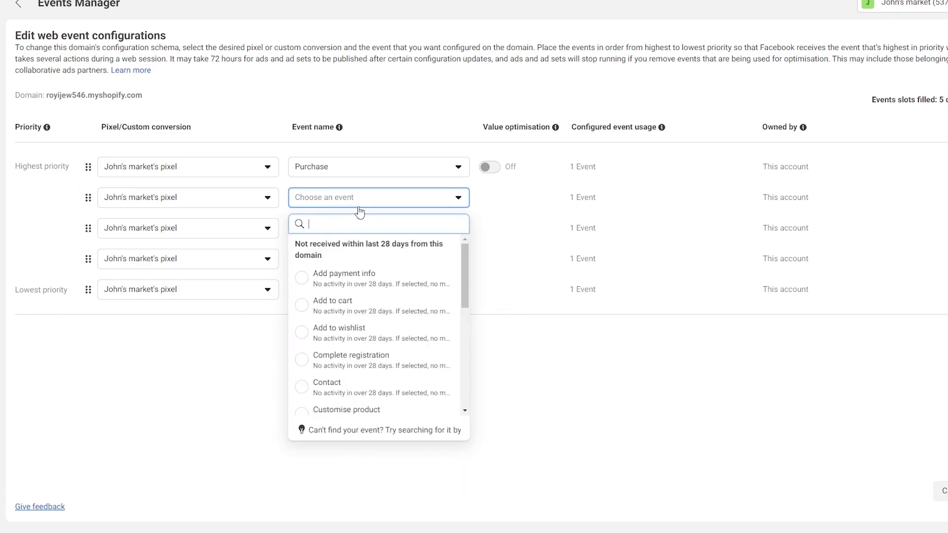
click(406, 285)
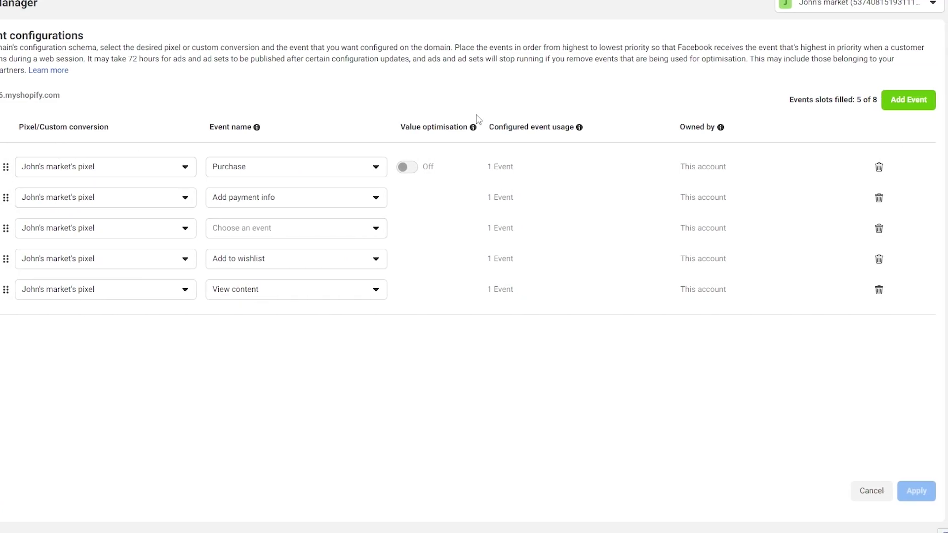
Step: Set the third-priority event to Add to cart and add a Contact event for John's market's pixel above Add to wishlist
drag(858, 99, 877, 101)
click(246, 409)
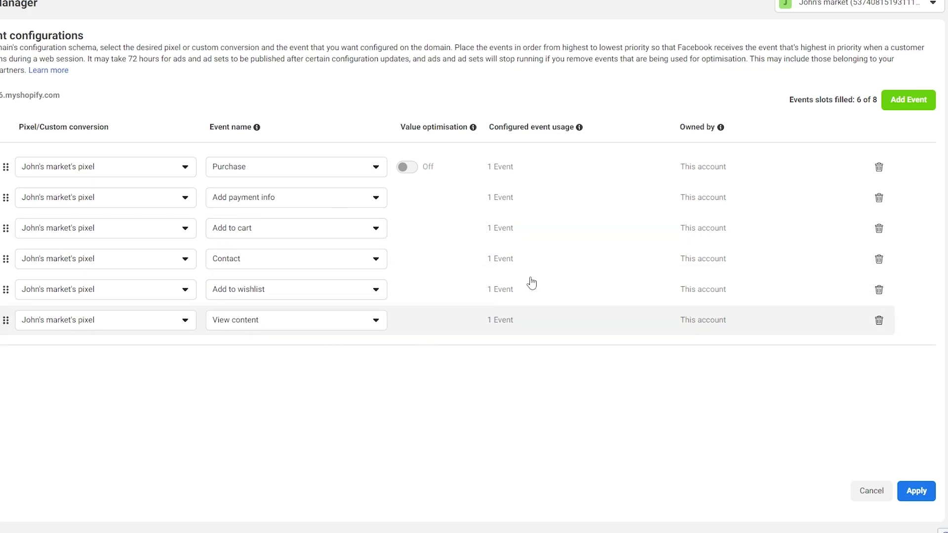
drag(860, 96, 876, 102)
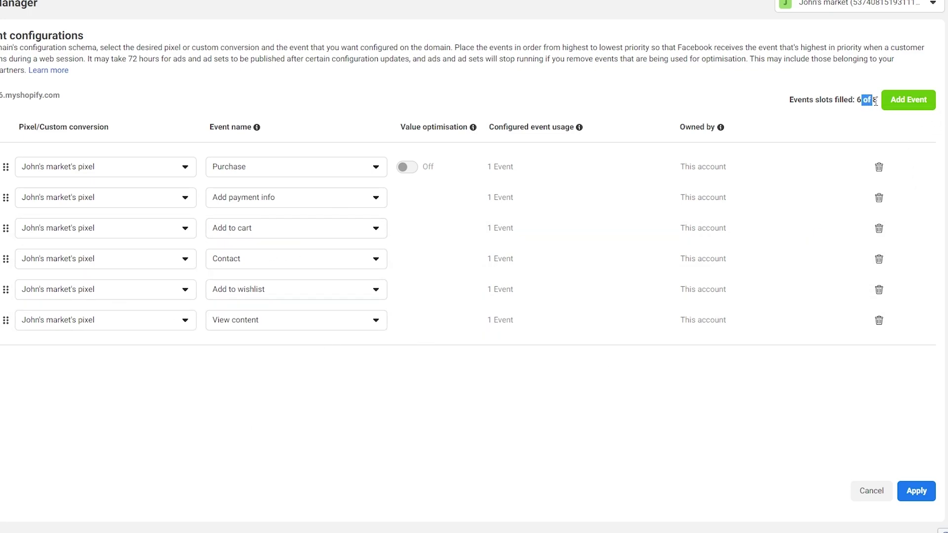
click(888, 123)
Step: Apply the six-event configuration to the domain, confirm the changes and close the confirmation
click(915, 492)
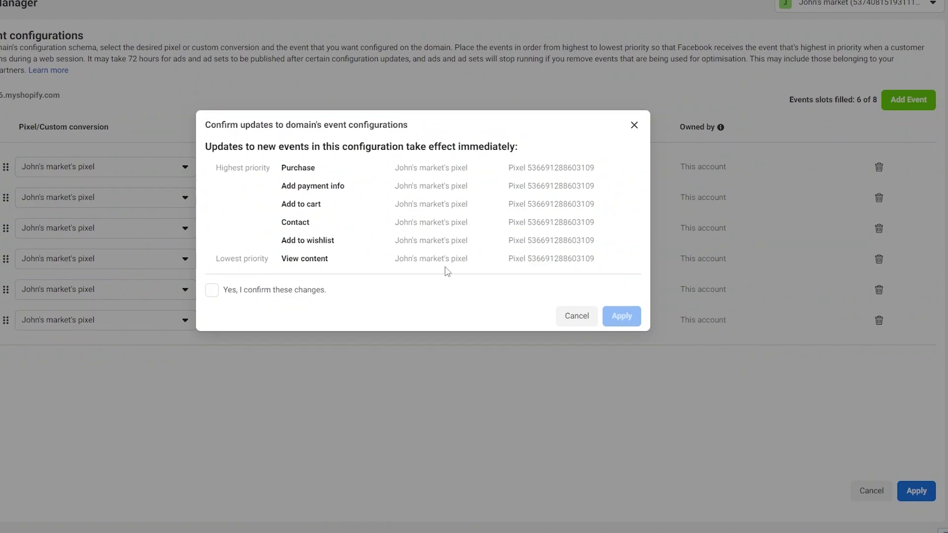
click(214, 290)
click(621, 320)
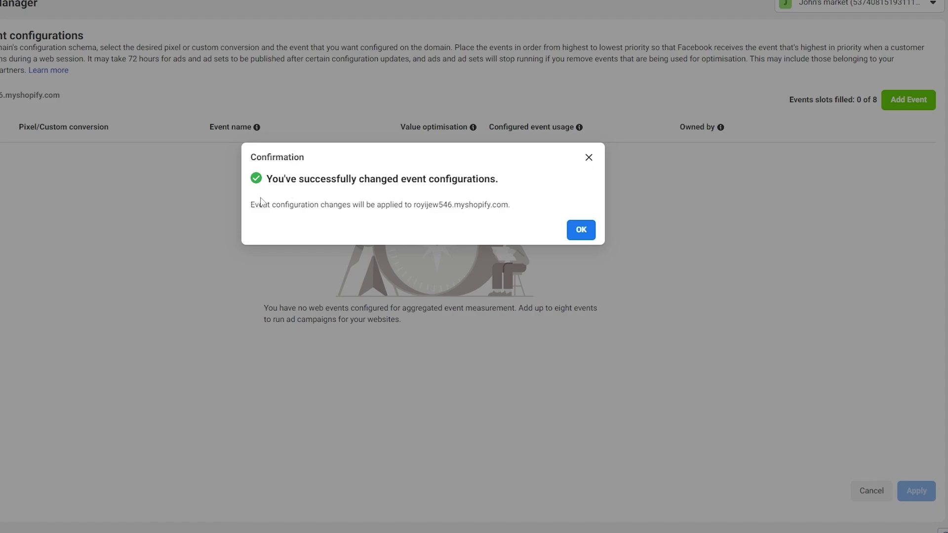
click(580, 230)
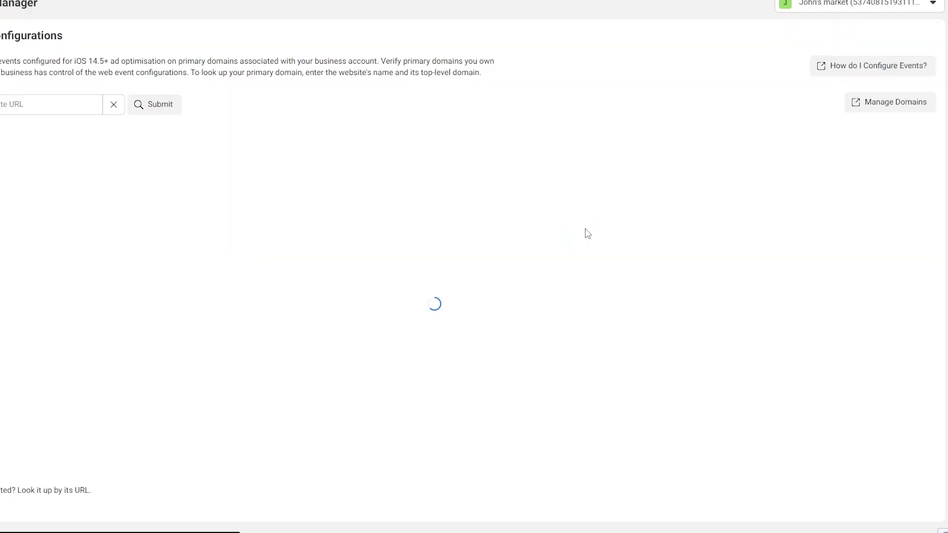